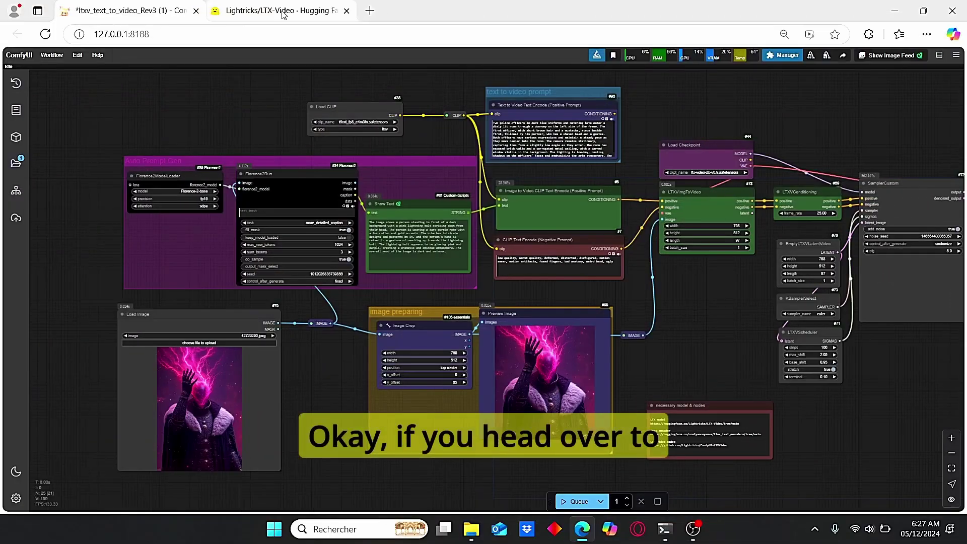
# Switch to the LTX-Video page on Hugging Face and look through the model card and its sample videos
pyautogui.click(283, 11)
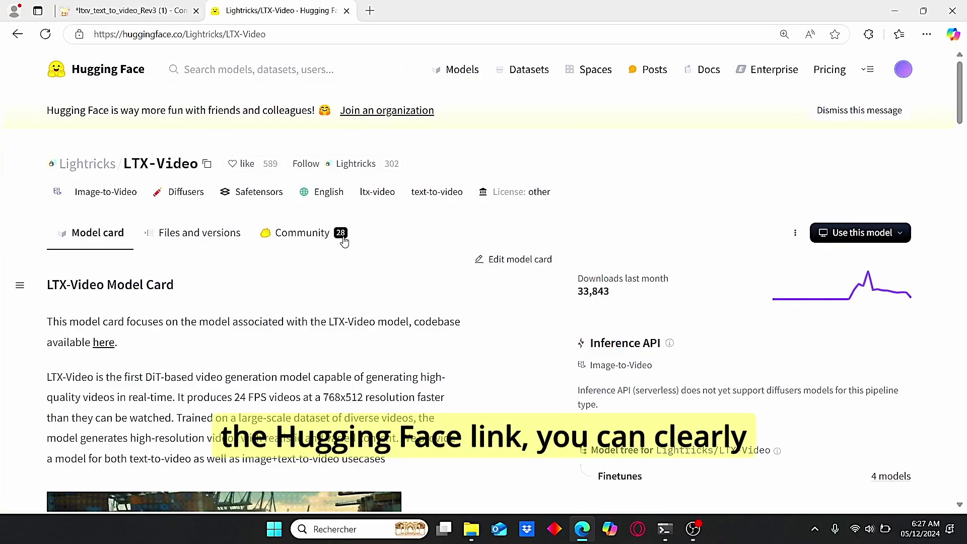
pyautogui.scroll(-5, 341, 237)
pyautogui.scroll(2, 195, 209)
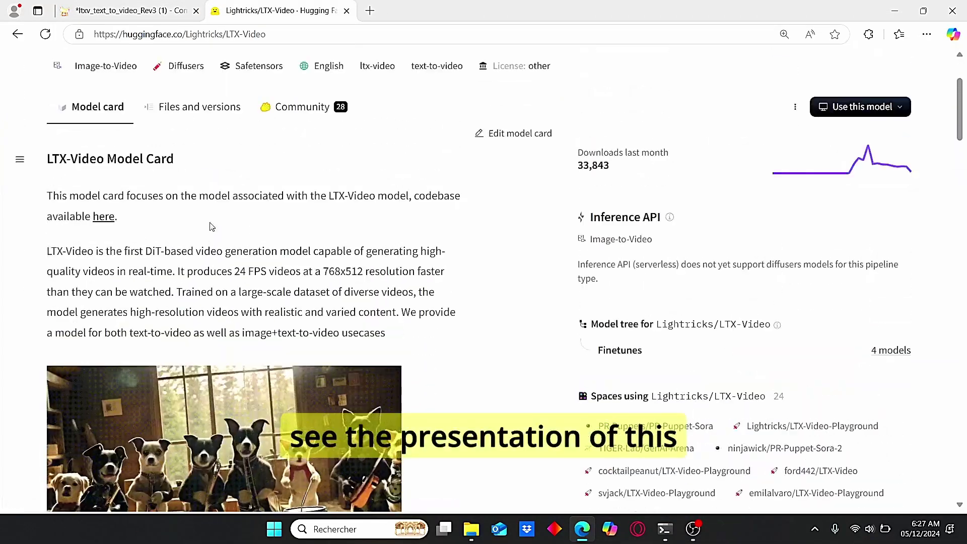
pyautogui.scroll(-2, 375, 201)
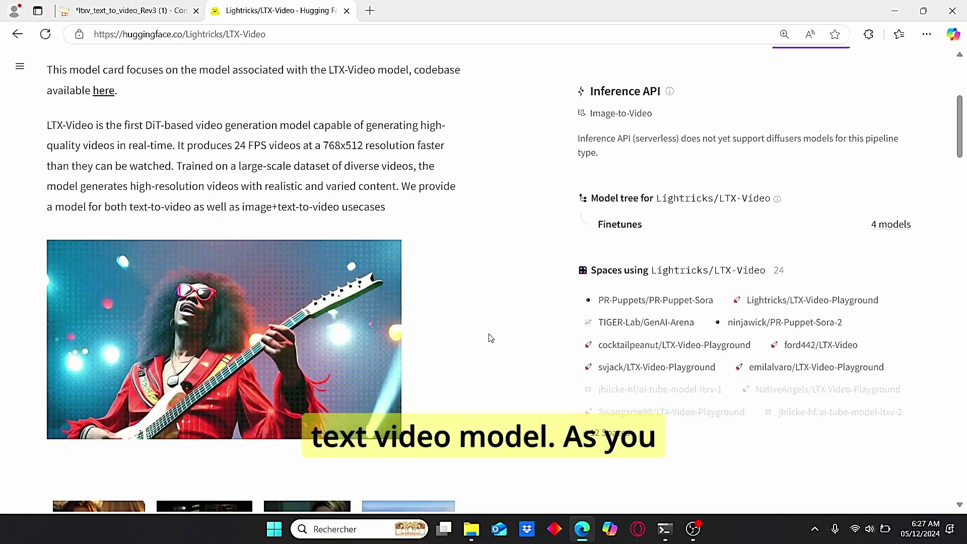
pyautogui.scroll(-1, 488, 339)
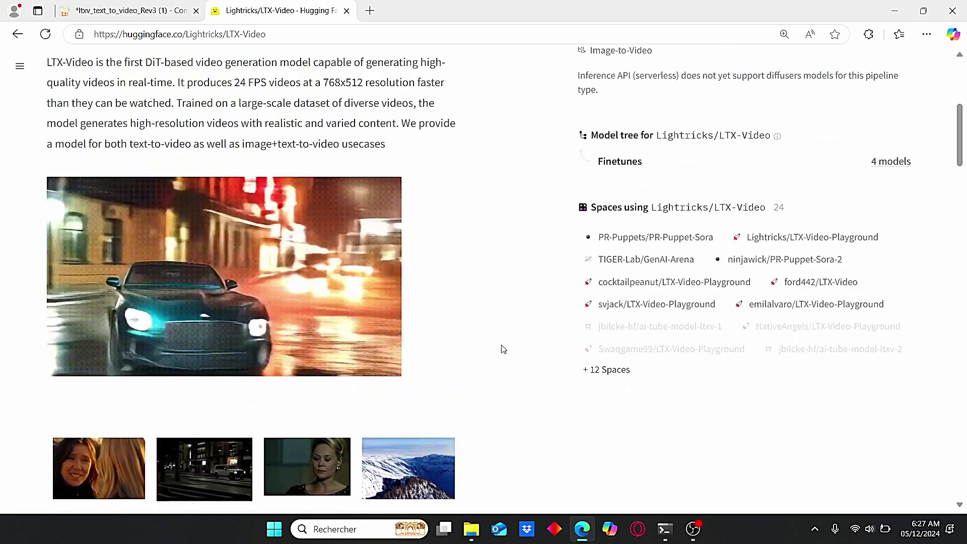
pyautogui.scroll(-5, 501, 345)
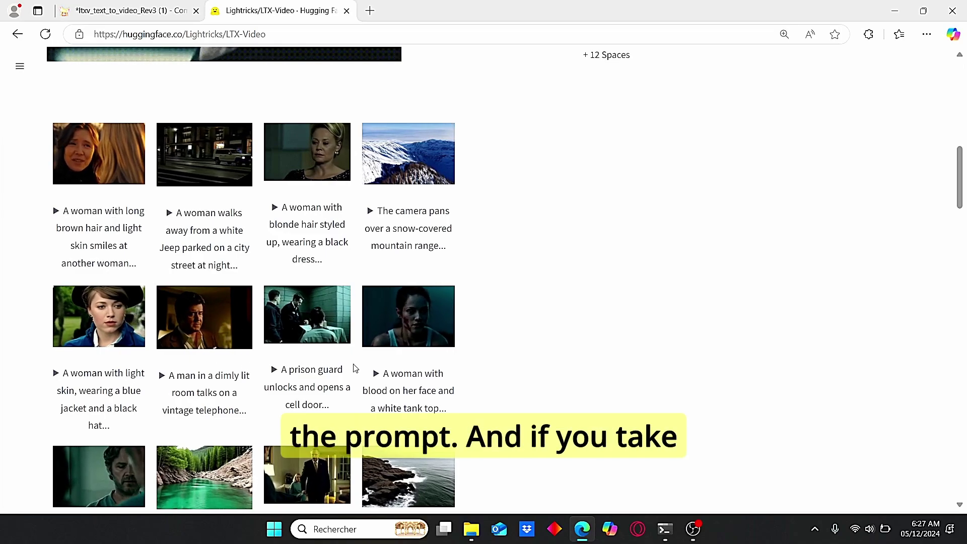
# Expand the sample prompt about the woman in a blue jacket and black hat, and read its full text
pyautogui.scroll(-3, 57, 186)
pyautogui.click(57, 185)
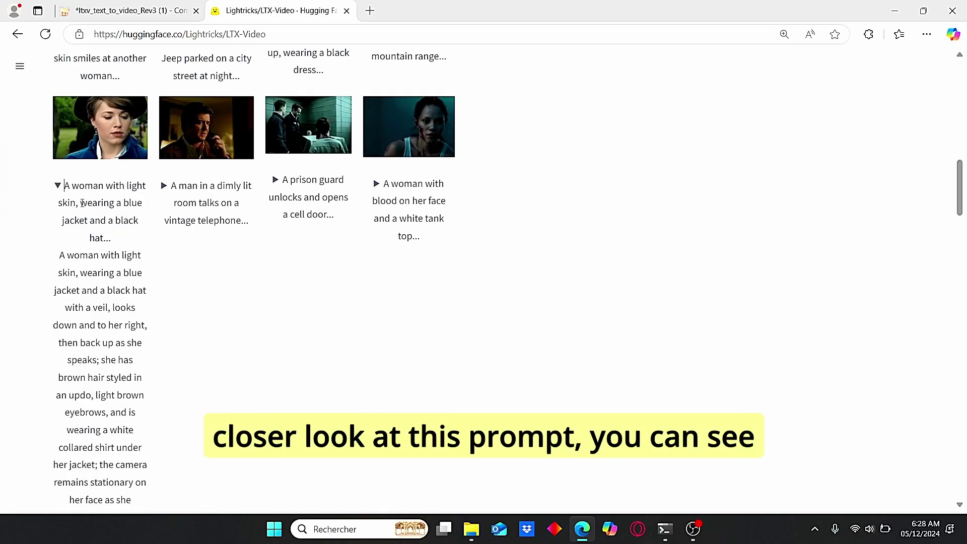
pyautogui.scroll(-1, 57, 186)
pyautogui.scroll(-1, 122, 256)
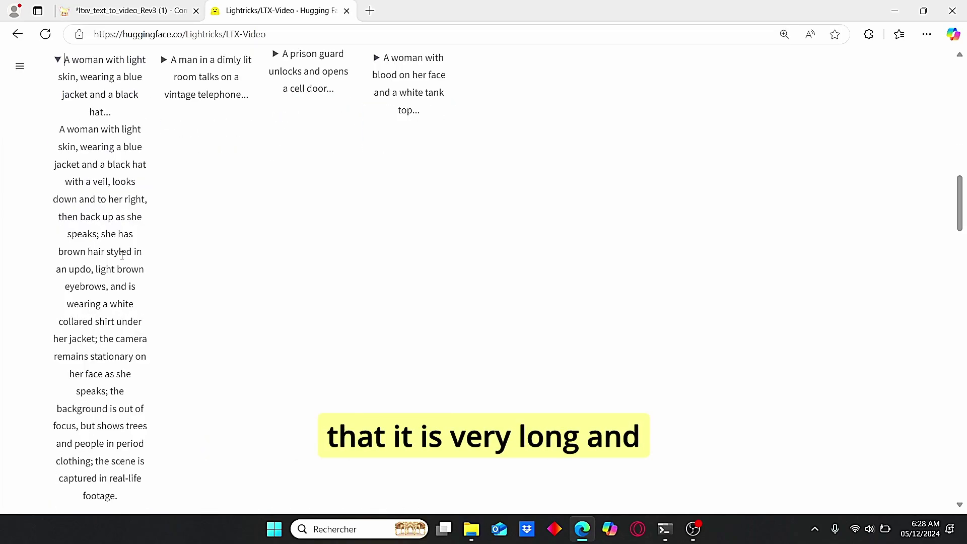
pyautogui.scroll(2, 122, 202)
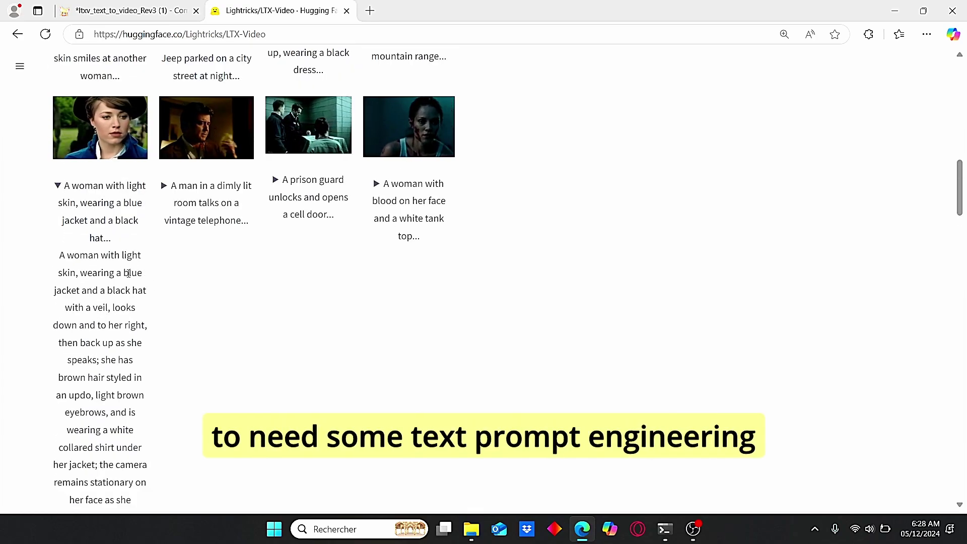
pyautogui.scroll(-2, 125, 272)
# Return to the ComfyUI workflow and examine its overall layout and the text-to-video prompt group
pyautogui.click(151, 10)
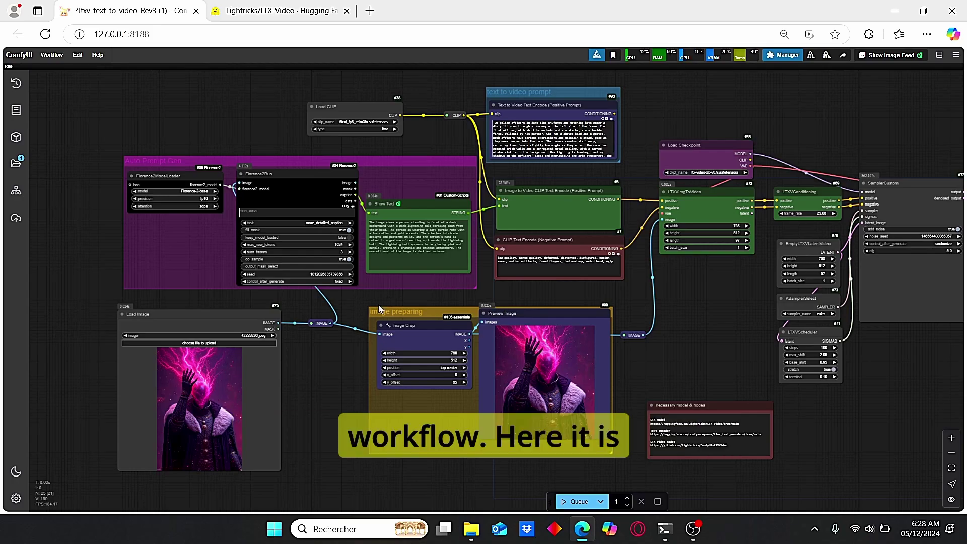
pyautogui.moveTo(377, 305); pyautogui.dragTo(494, 313)
pyautogui.scroll(4, 807, 374)
pyautogui.scroll(-4, 817, 370)
pyautogui.moveTo(816, 367); pyautogui.dragTo(617, 349)
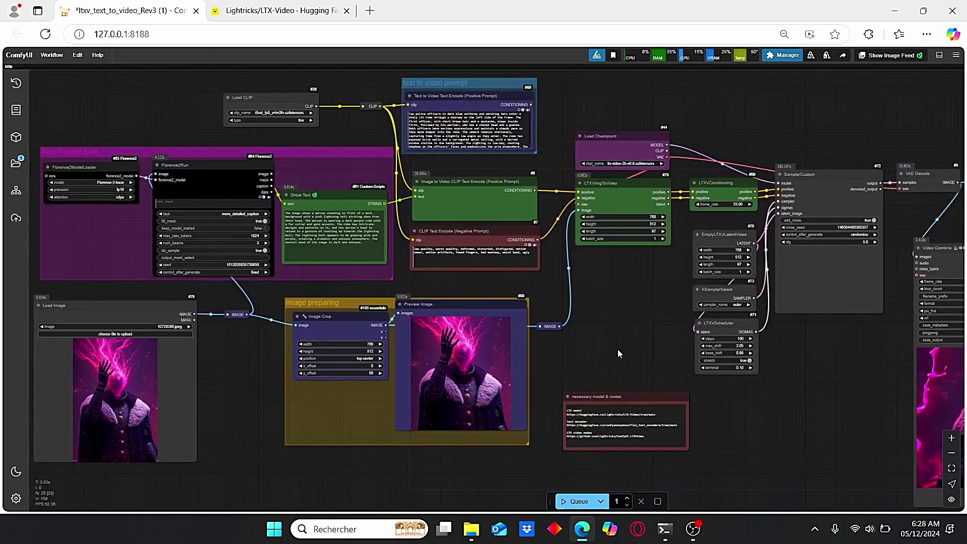
pyautogui.scroll(3, 603, 312)
pyautogui.moveTo(580, 268); pyautogui.dragTo(590, 400)
pyautogui.scroll(2, 556, 272)
pyautogui.moveTo(521, 212); pyautogui.dragTo(536, 250)
pyautogui.scroll(-3, 357, 301)
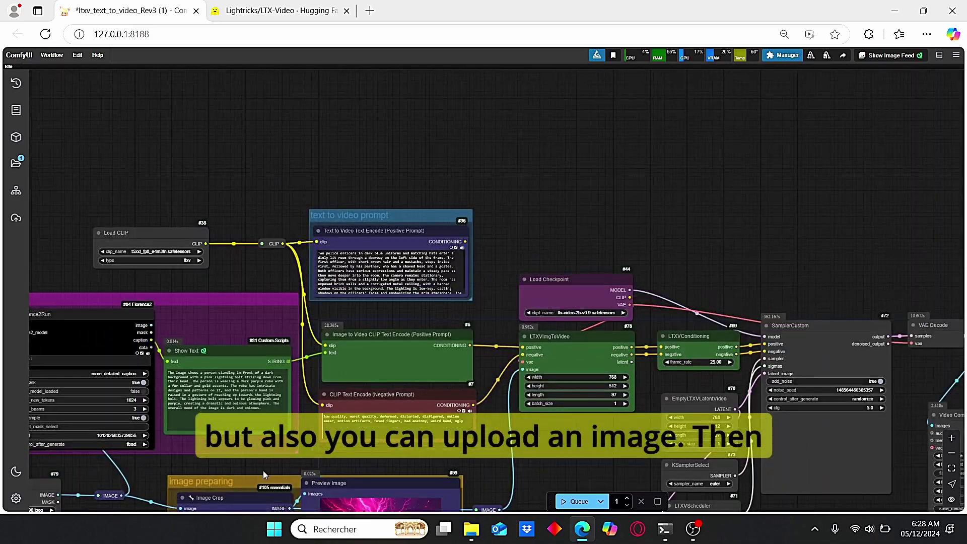
# Examine the image-to-video part of the workflow, from Load Image and the image preparing group through to the video output
pyautogui.moveTo(122, 464); pyautogui.dragTo(548, 367)
pyautogui.scroll(3, 503, 388)
pyautogui.moveTo(536, 461); pyautogui.dragTo(499, 409)
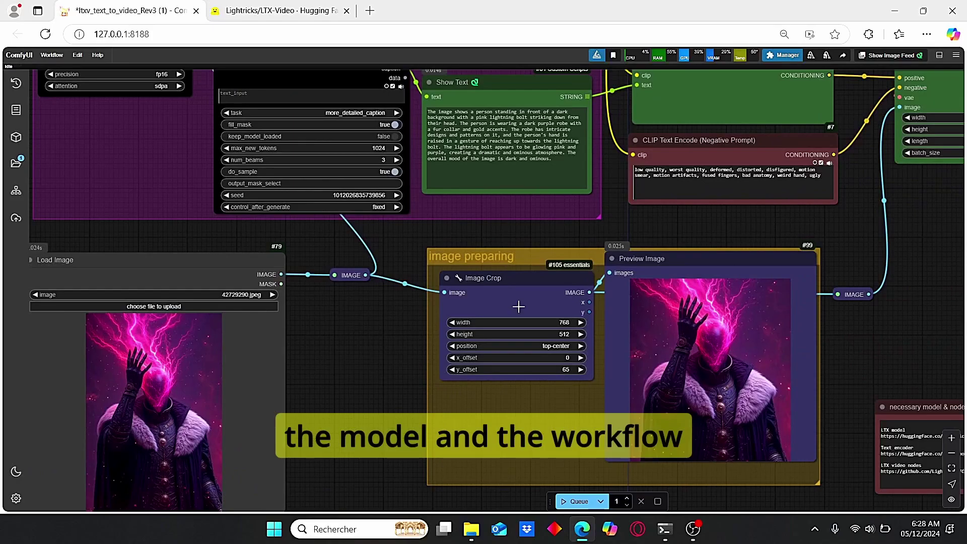
pyautogui.scroll(-1, 756, 203)
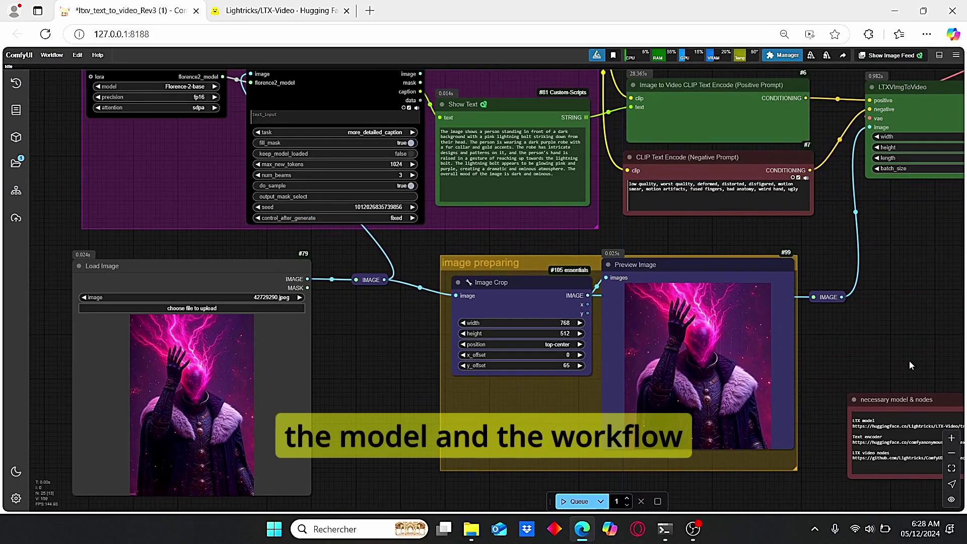
pyautogui.moveTo(904, 299); pyautogui.dragTo(534, 312)
pyautogui.scroll(-4, 534, 311)
pyautogui.moveTo(759, 372); pyautogui.dragTo(456, 304)
pyautogui.scroll(1, 743, 342)
pyautogui.moveTo(756, 332); pyautogui.dragTo(744, 333)
pyautogui.scroll(-1, 417, 306)
pyautogui.moveTo(342, 282); pyautogui.dragTo(452, 302)
pyautogui.scroll(-1, 424, 308)
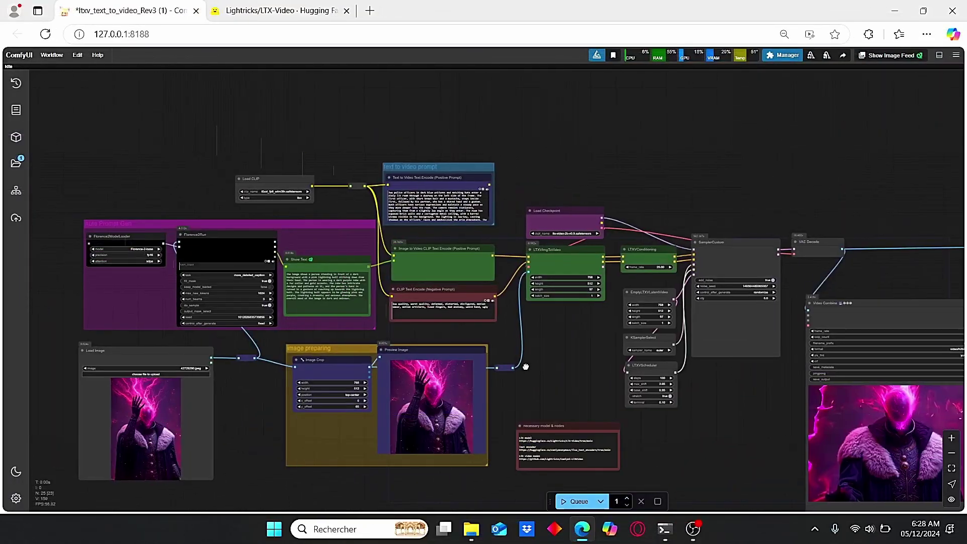
# Inspect the text-to-video prompt group and the clip name and type set in the Load CLIP node
pyautogui.scroll(5, 338, 315)
pyautogui.moveTo(208, 330); pyautogui.dragTo(369, 346)
pyautogui.scroll(3, 410, 346)
pyautogui.moveTo(523, 146); pyautogui.dragTo(350, 323)
pyautogui.scroll(3, 410, 343)
pyautogui.moveTo(588, 387); pyautogui.dragTo(484, 325)
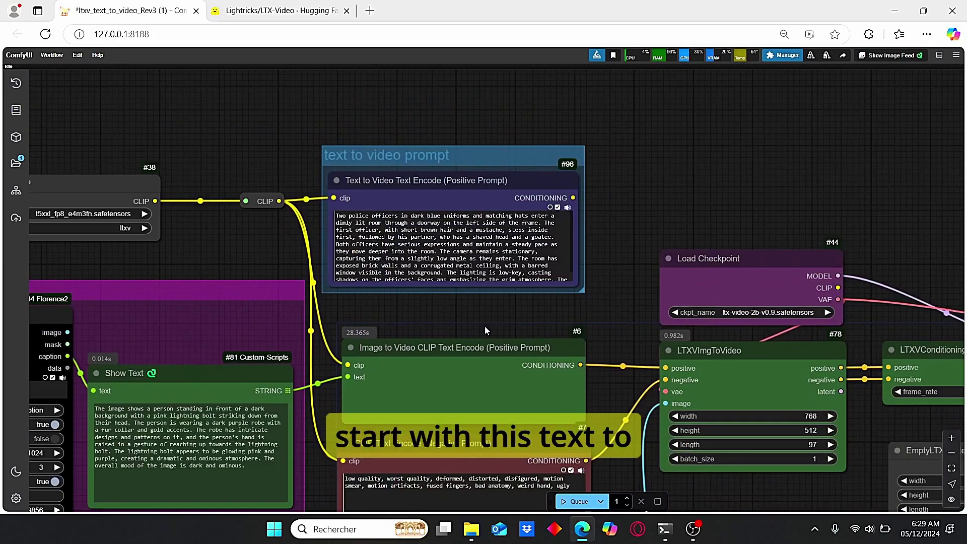
pyautogui.moveTo(270, 255); pyautogui.dragTo(485, 261)
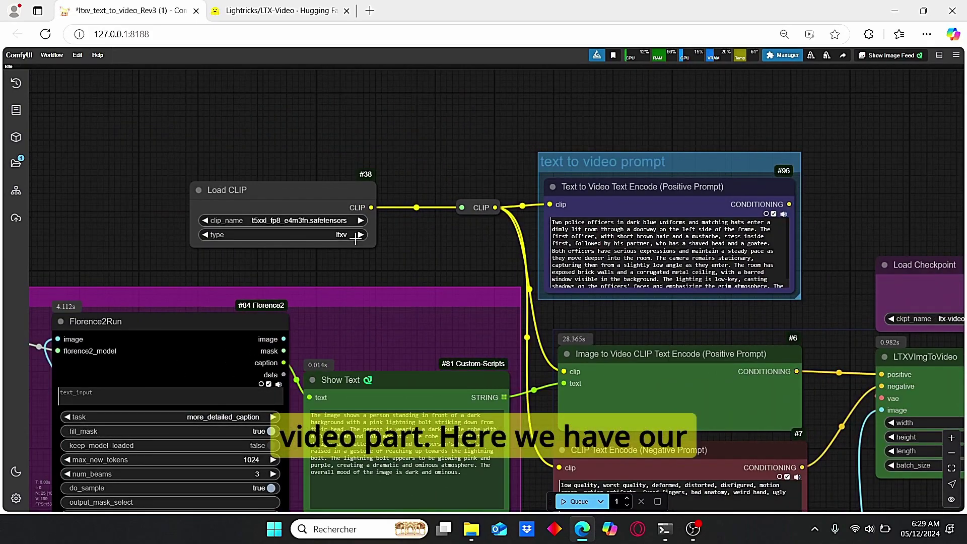
pyautogui.moveTo(312, 207)
pyautogui.mouseDown()
pyautogui.moveTo(360, 216)
pyautogui.moveTo(327, 212)
pyautogui.mouseUp()
pyautogui.scroll(2, 281, 226)
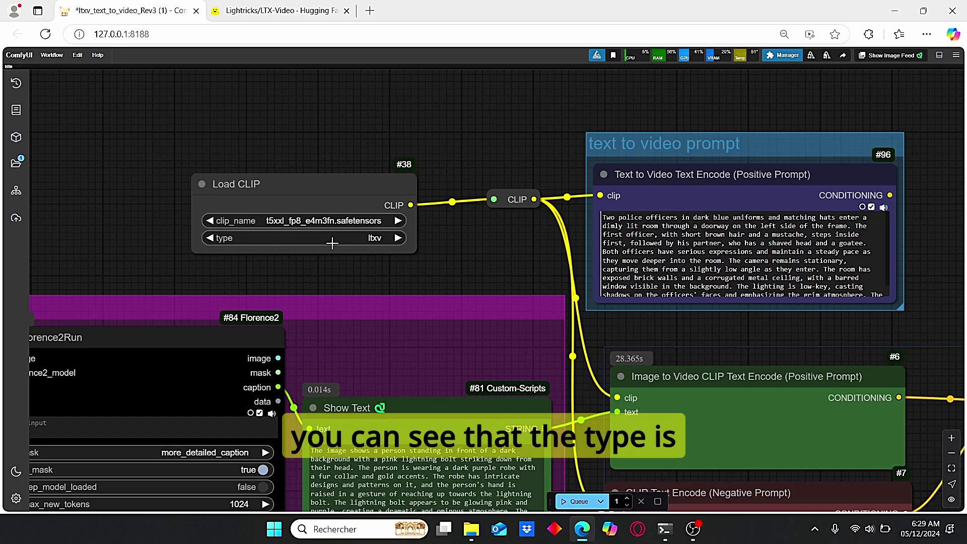
# Enlarge the Text to Video Text Encode (Positive Prompt) node so that its whole prompt fits
pyautogui.moveTo(779, 336); pyautogui.dragTo(533, 271)
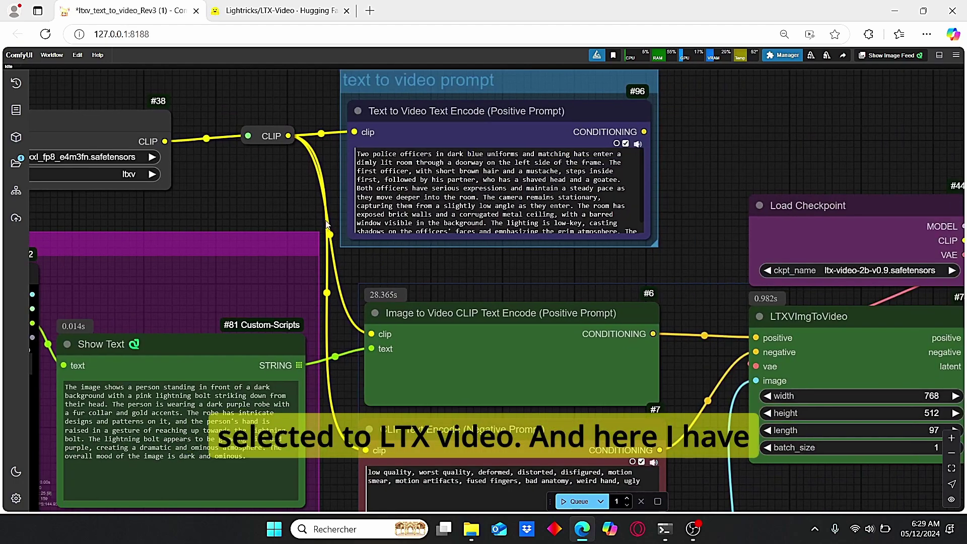
pyautogui.scroll(-3, 533, 272)
pyautogui.moveTo(632, 276); pyautogui.dragTo(532, 253)
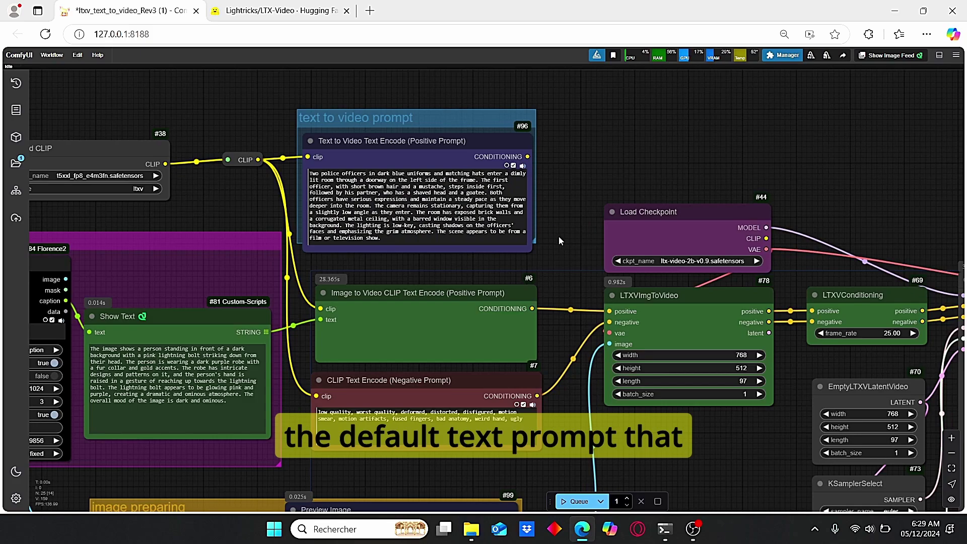
pyautogui.scroll(1, 558, 236)
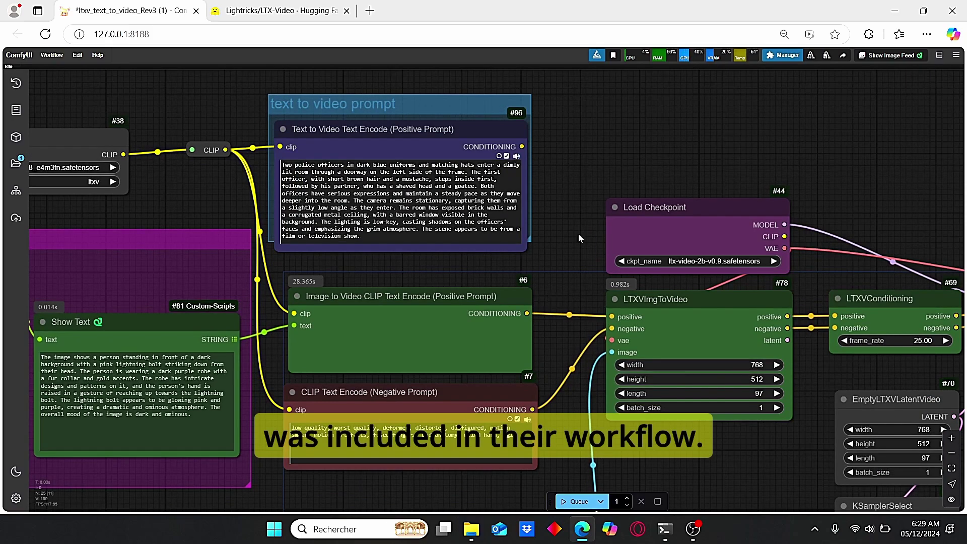
# Bypass the Image to Video CLIP Text Encode and LTXVImgToVideo nodes, keeping the negative prompt node active
pyautogui.moveTo(838, 216); pyautogui.dragTo(654, 201)
pyautogui.scroll(-1, 654, 201)
pyautogui.moveTo(548, 206); pyautogui.dragTo(548, 195)
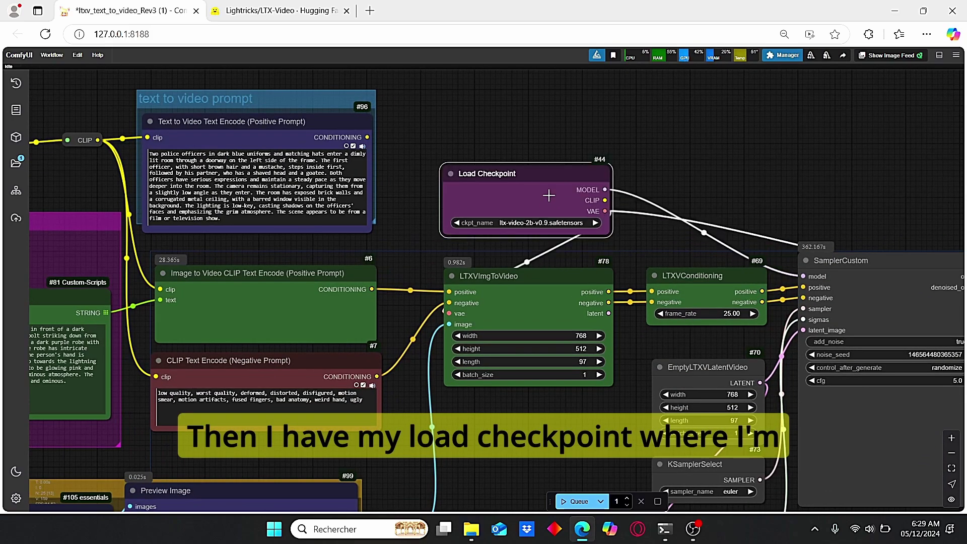
pyautogui.scroll(5, 609, 220)
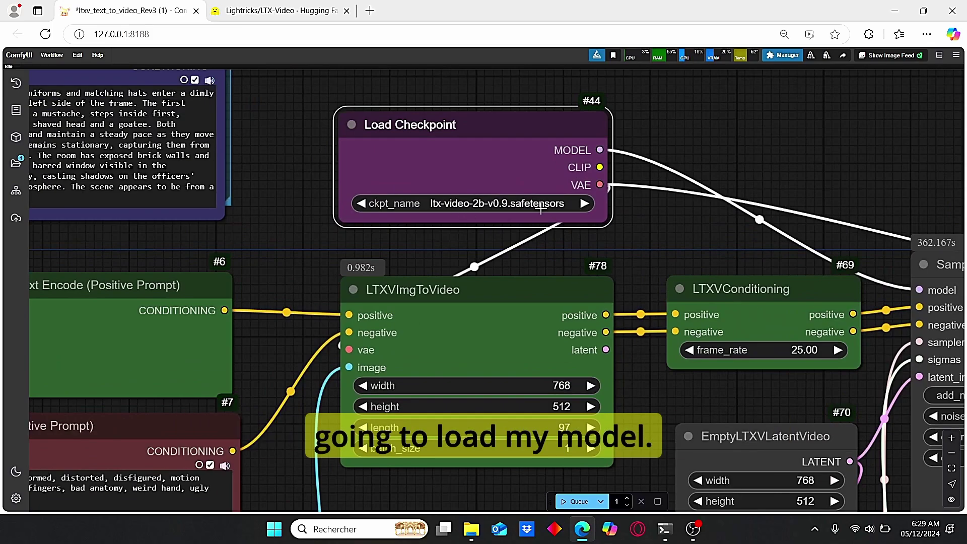
pyautogui.scroll(-4, 663, 252)
pyautogui.moveTo(695, 267); pyautogui.dragTo(635, 233)
pyautogui.moveTo(602, 313); pyautogui.dragTo(594, 313)
pyautogui.click(434, 258)
pyautogui.hotkey('ctrl', 'b')
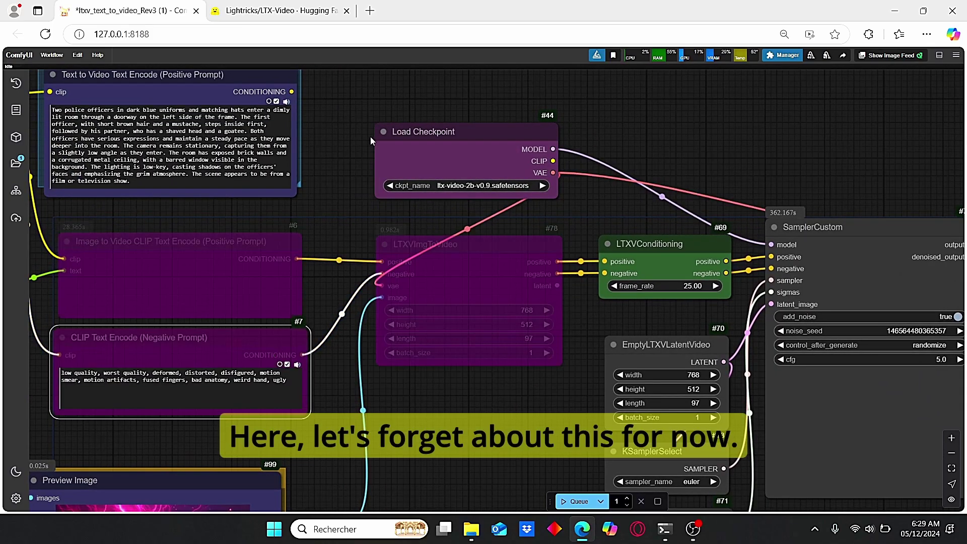
# Connect the CONDITIONING output of the Text to Video Text Encode node to the positive input of LTXVImgToVideo
pyautogui.moveTo(371, 140); pyautogui.dragTo(363, 199)
pyautogui.moveTo(284, 150); pyautogui.dragTo(350, 232)
pyautogui.moveTo(350, 232); pyautogui.dragTo(373, 321)
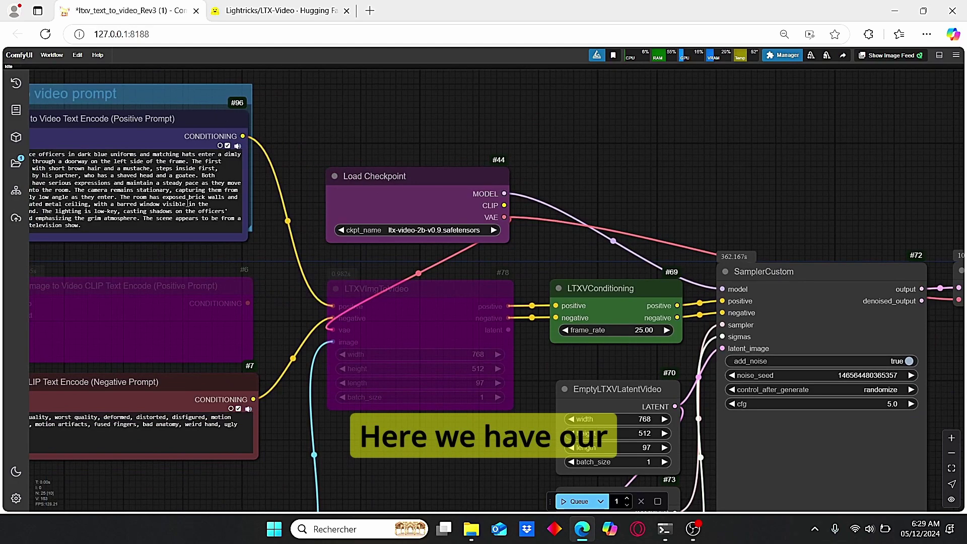
# Examine the width, height, length and batch size settings of the EmptyLTXVLatentVideo node
pyautogui.moveTo(216, 264); pyautogui.dragTo(262, 222)
pyautogui.moveTo(579, 313); pyautogui.dragTo(473, 305)
pyautogui.moveTo(567, 309); pyautogui.dragTo(525, 273)
pyautogui.scroll(2, 533, 276)
pyautogui.scroll(-1, 518, 262)
pyautogui.moveTo(389, 385); pyautogui.dragTo(371, 316)
pyautogui.scroll(6, 476, 261)
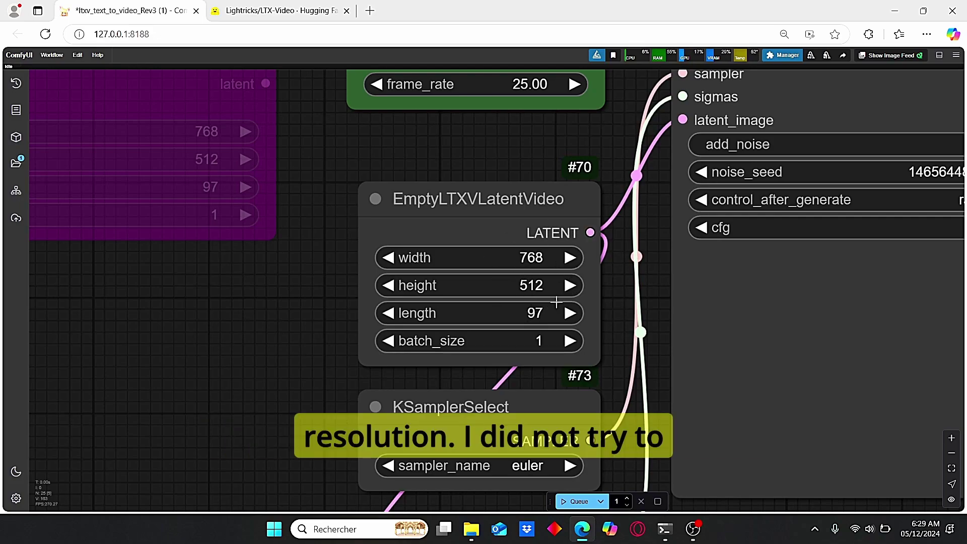
pyautogui.scroll(-2, 556, 302)
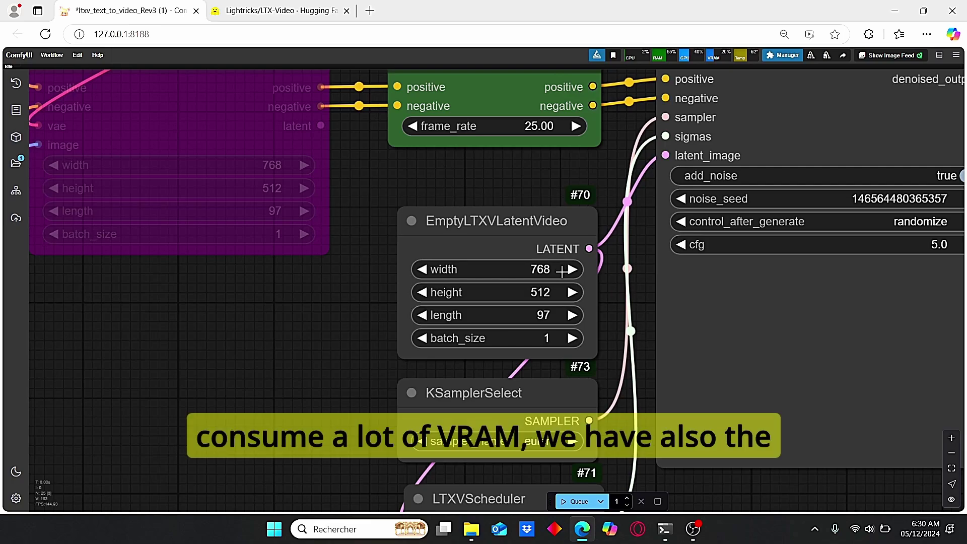
pyautogui.scroll(3, 567, 308)
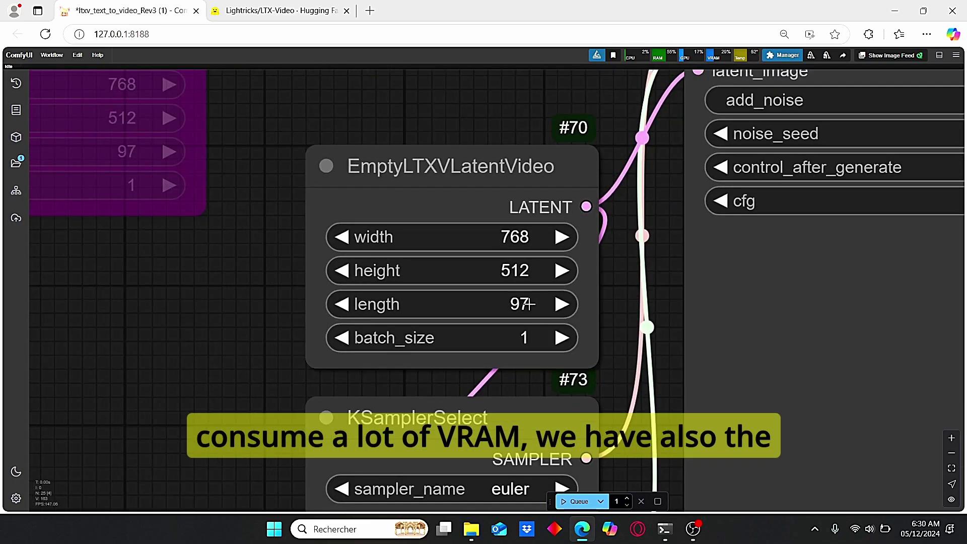
pyautogui.scroll(-4, 557, 276)
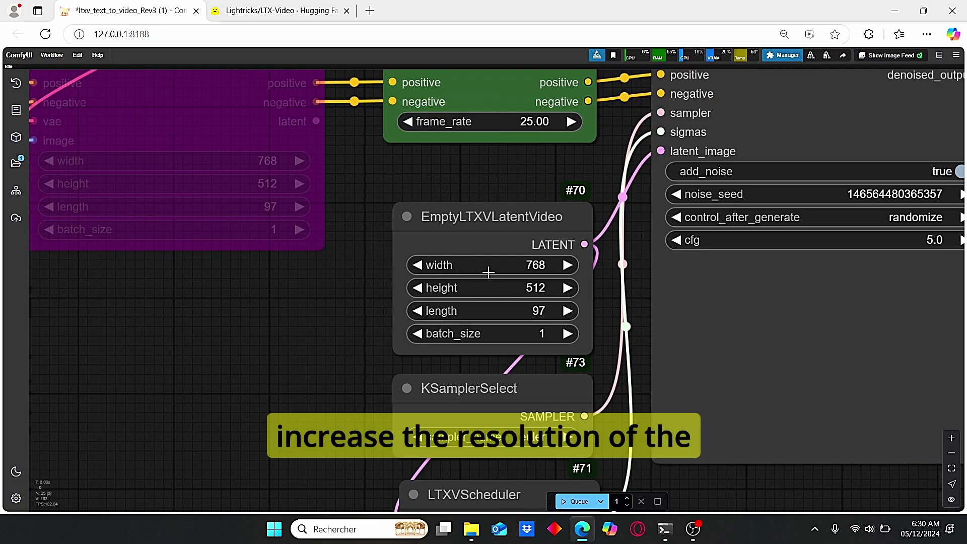
pyautogui.scroll(2, 571, 296)
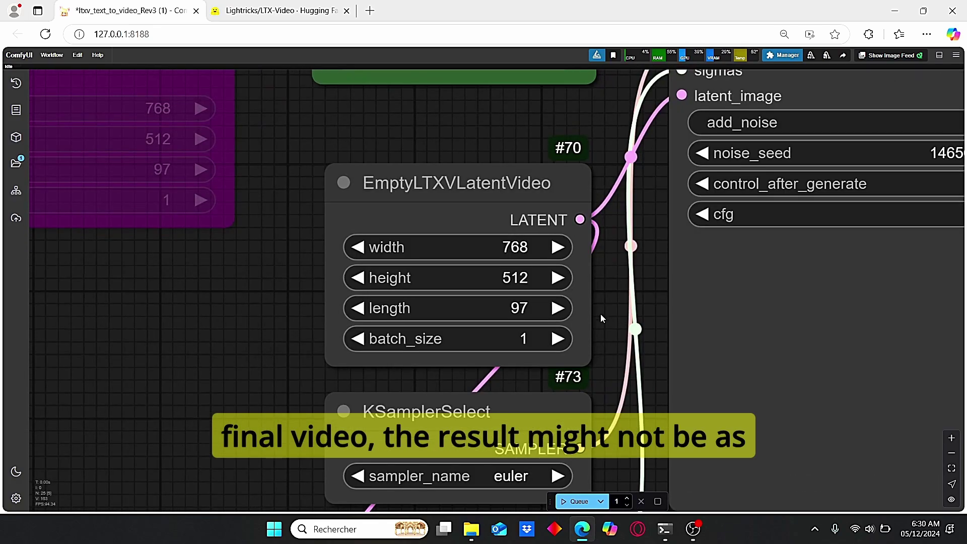
# Set the steps of the LTXVScheduler node to 50
pyautogui.scroll(-5, 624, 385)
pyautogui.moveTo(624, 386); pyautogui.dragTo(588, 349)
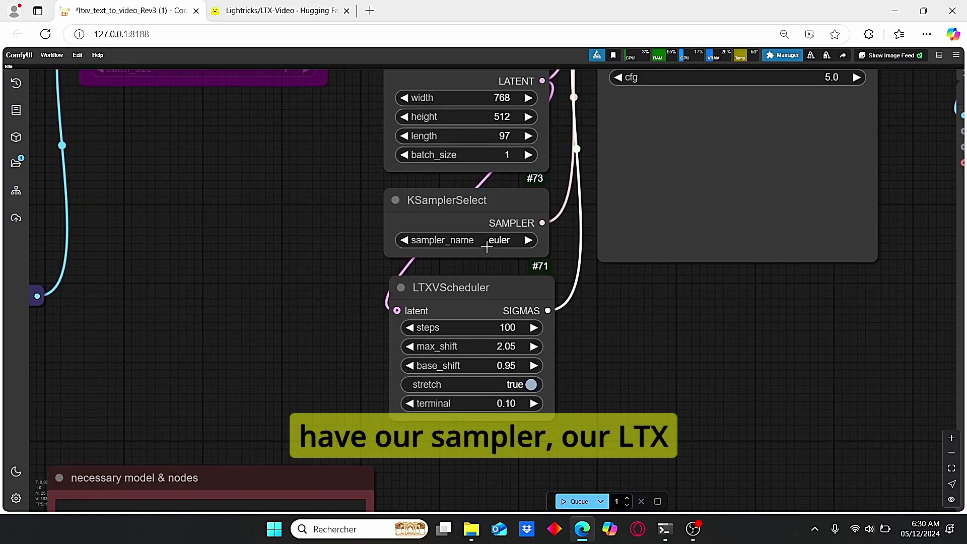
pyautogui.scroll(2, 499, 266)
pyautogui.moveTo(621, 384); pyautogui.dragTo(620, 337)
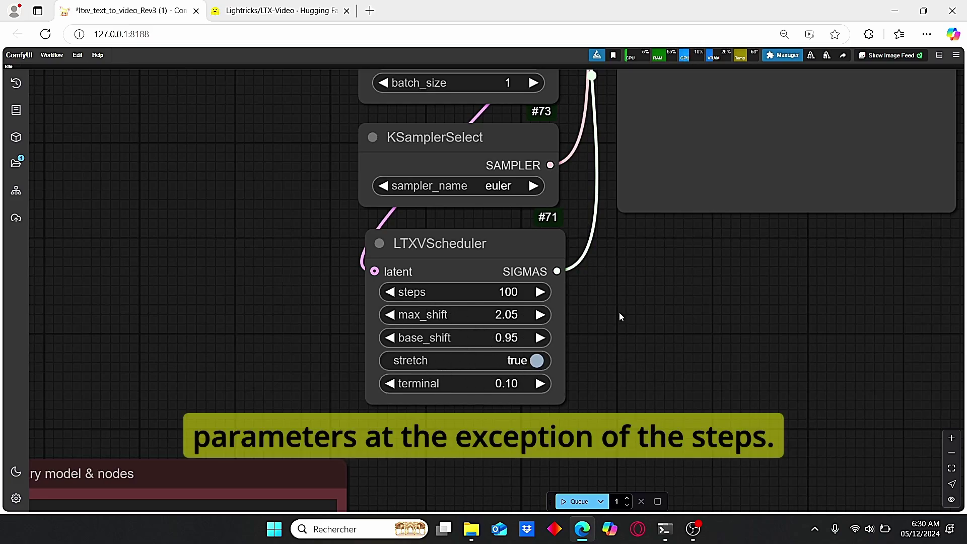
pyautogui.scroll(2, 619, 313)
pyautogui.moveTo(559, 304); pyautogui.dragTo(607, 359)
pyautogui.scroll(2, 600, 372)
pyautogui.click(522, 332)
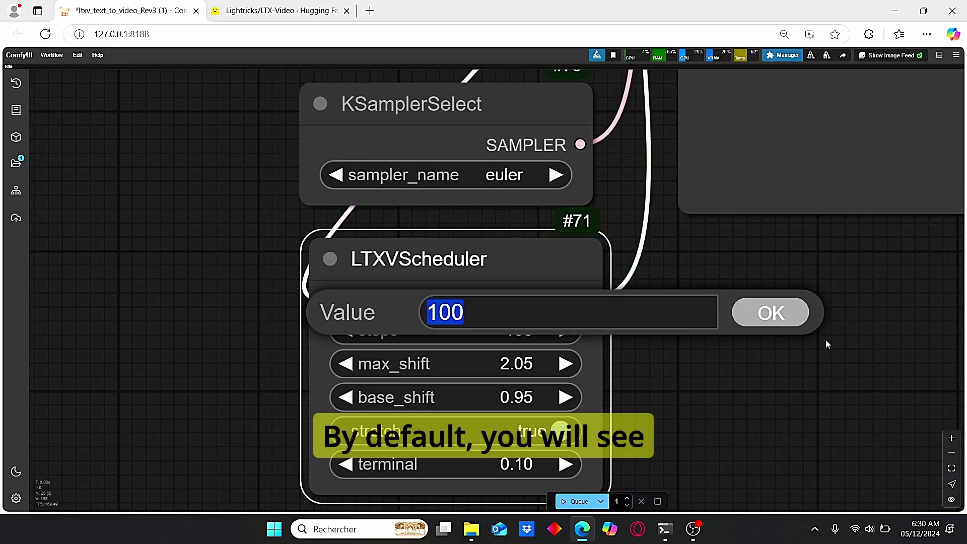
pyautogui.write('50')
pyautogui.press('Return')
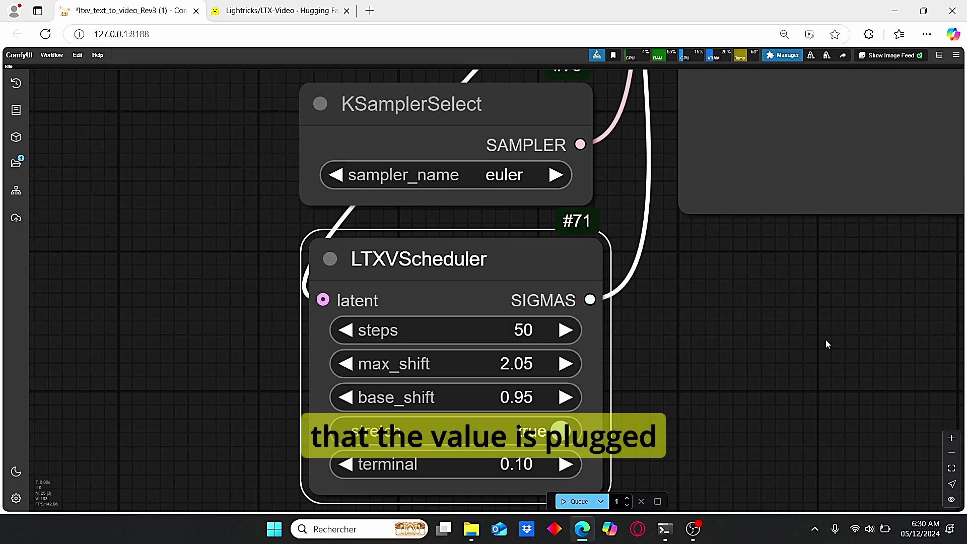
# Set the LTXVScheduler steps to 100
pyautogui.click(516, 333)
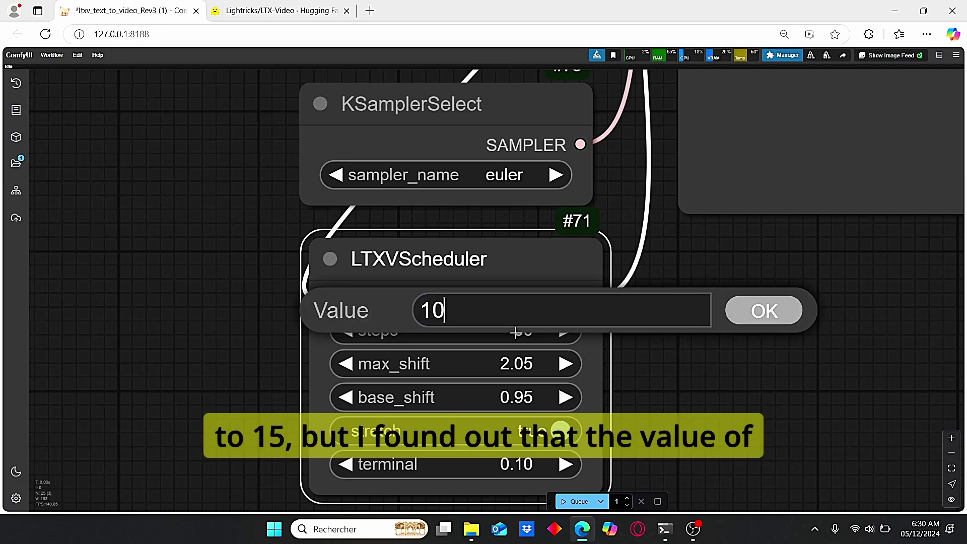
pyautogui.press('Return')
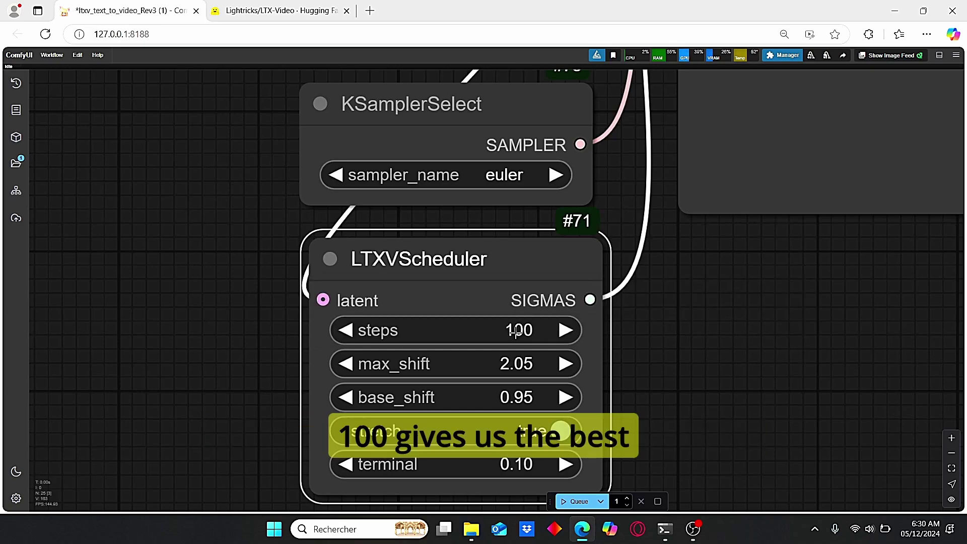
# Examine the SamplerCustom node's noise seed, control after generate and cfg settings
pyautogui.scroll(-9, 697, 333)
pyautogui.moveTo(699, 333); pyautogui.dragTo(452, 453)
pyautogui.scroll(1, 420, 138)
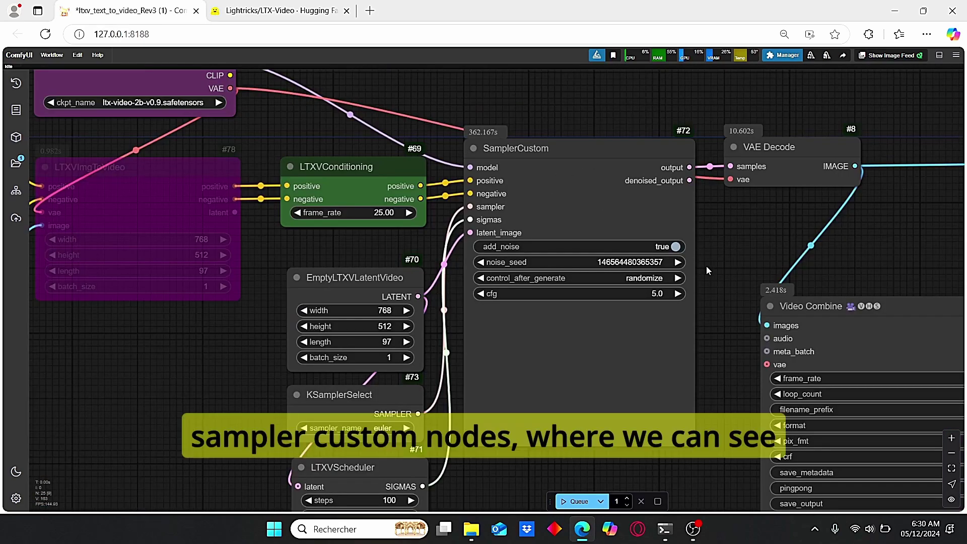
pyautogui.scroll(2, 625, 272)
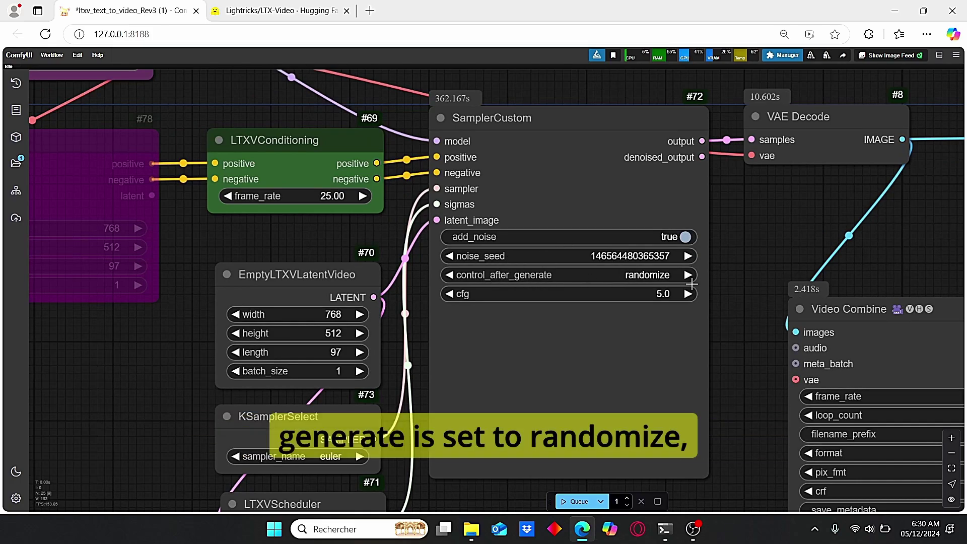
pyautogui.scroll(2, 690, 284)
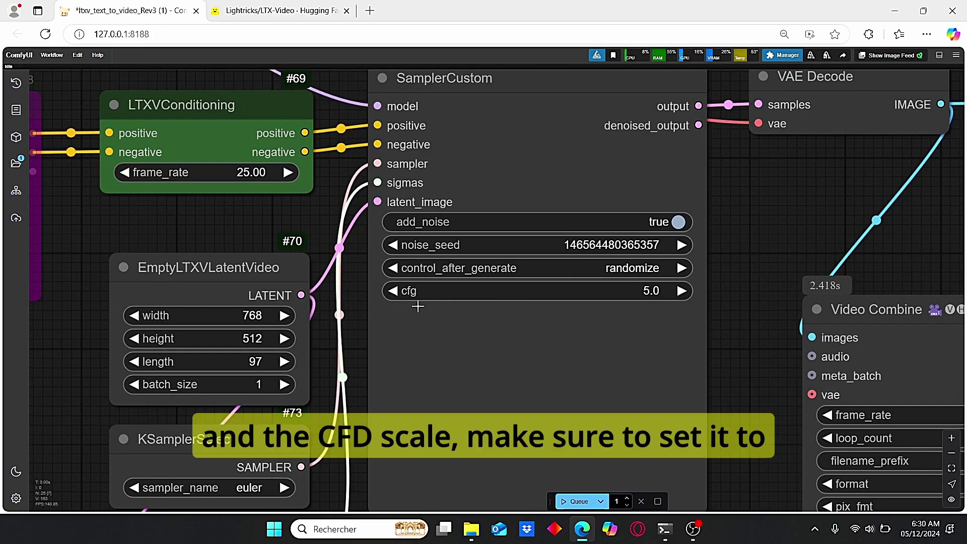
pyautogui.scroll(-2, 667, 302)
pyautogui.scroll(3, 579, 290)
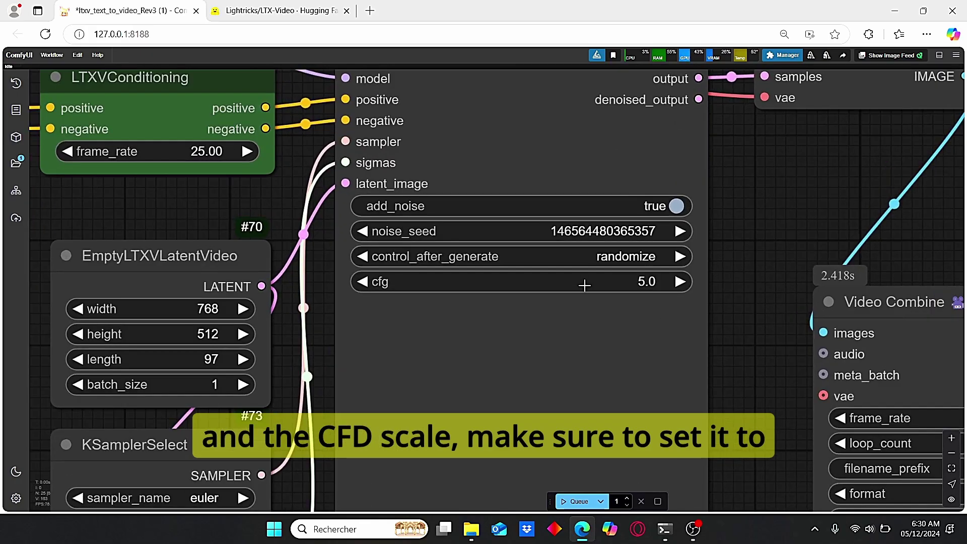
pyautogui.scroll(-2, 765, 318)
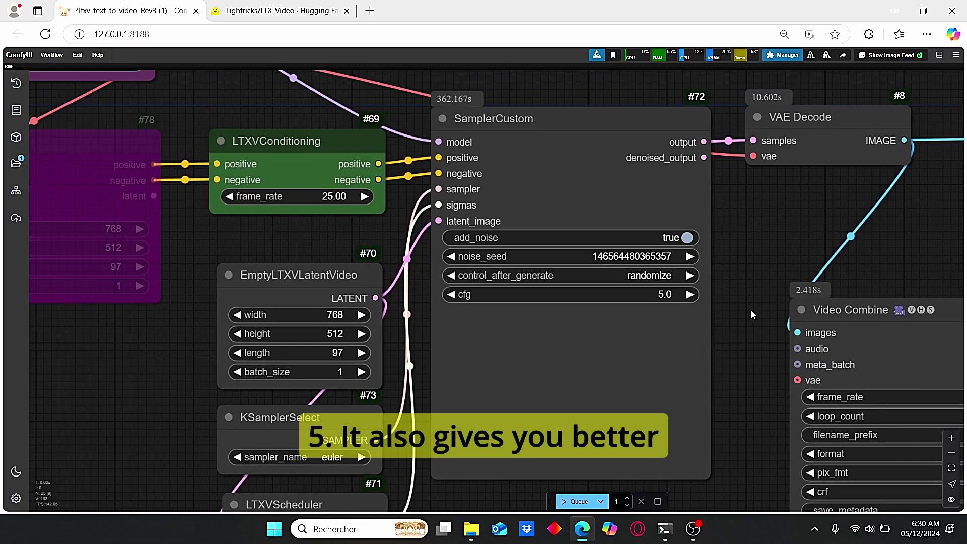
pyautogui.scroll(-1, 750, 310)
pyautogui.scroll(-3, 741, 313)
pyautogui.moveTo(759, 279); pyautogui.dragTo(750, 297)
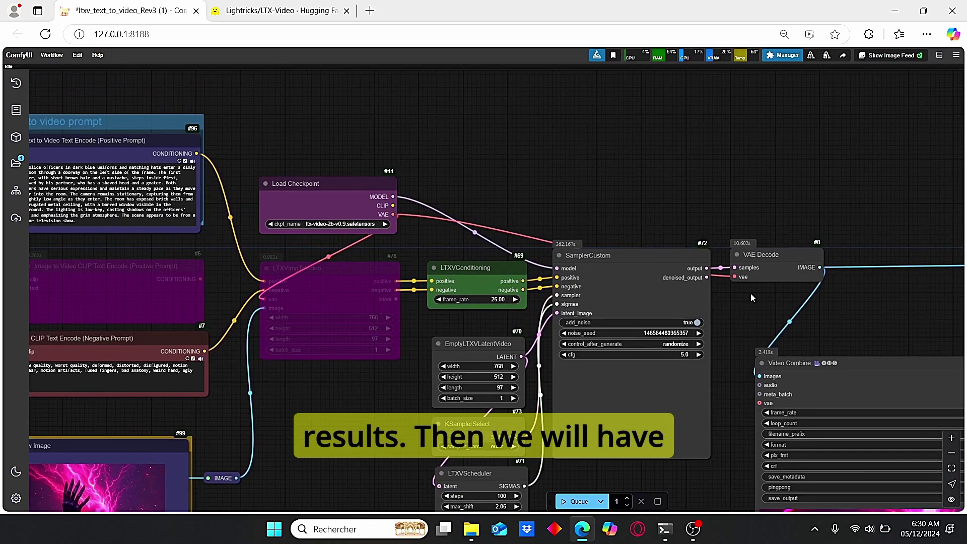
# Resume playback of the video preview in the Video Combine node fed by VAE Decode
pyautogui.moveTo(743, 338); pyautogui.dragTo(618, 212)
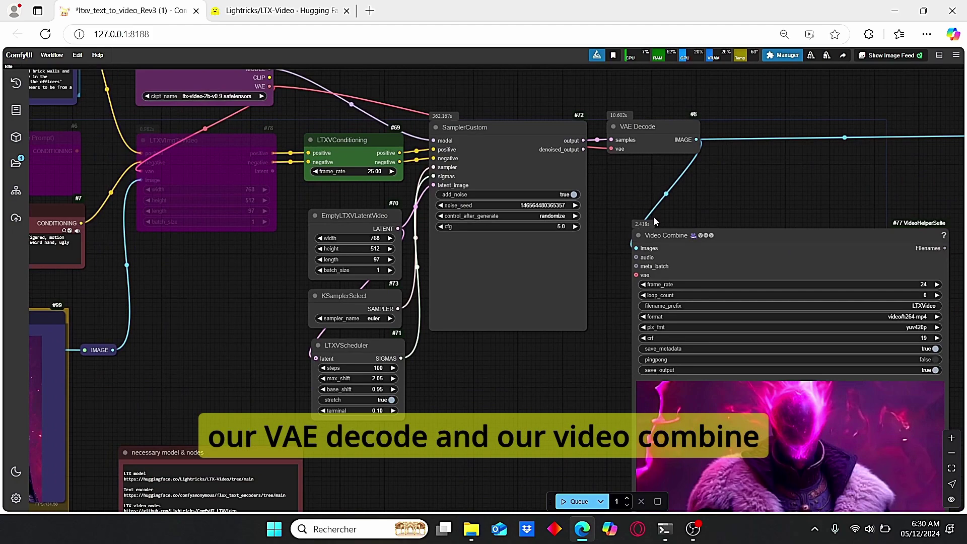
pyautogui.moveTo(840, 195); pyautogui.dragTo(662, 104)
pyautogui.moveTo(419, 448); pyautogui.dragTo(388, 368)
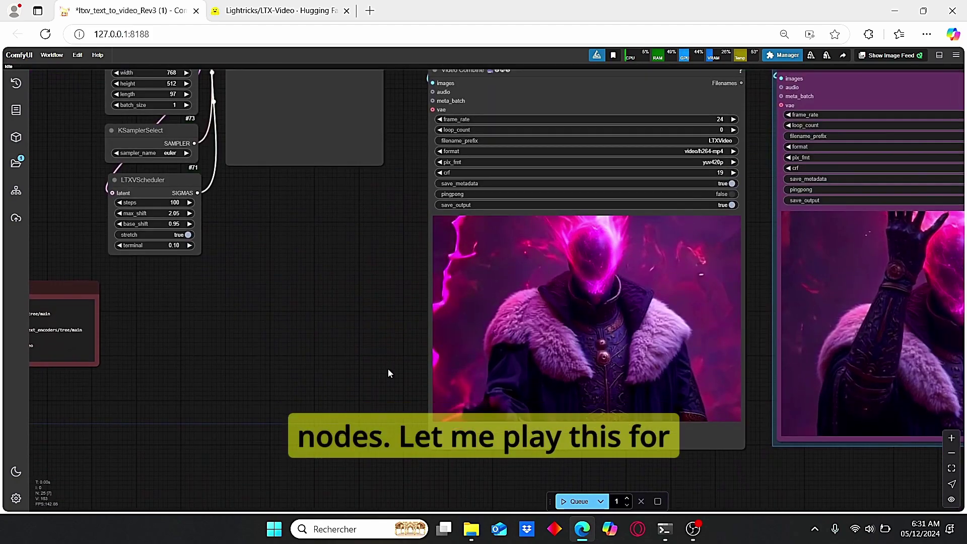
pyautogui.rightClick(684, 133)
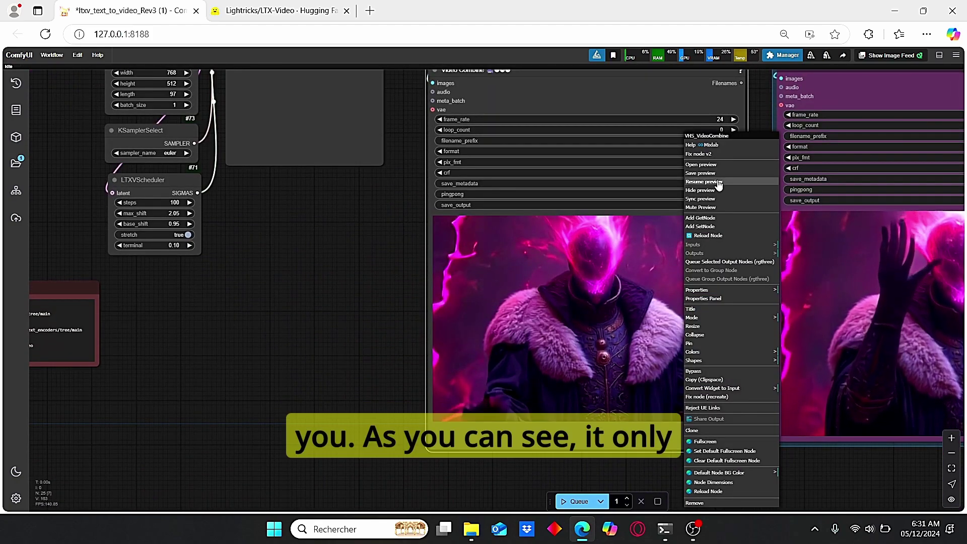
pyautogui.click(704, 182)
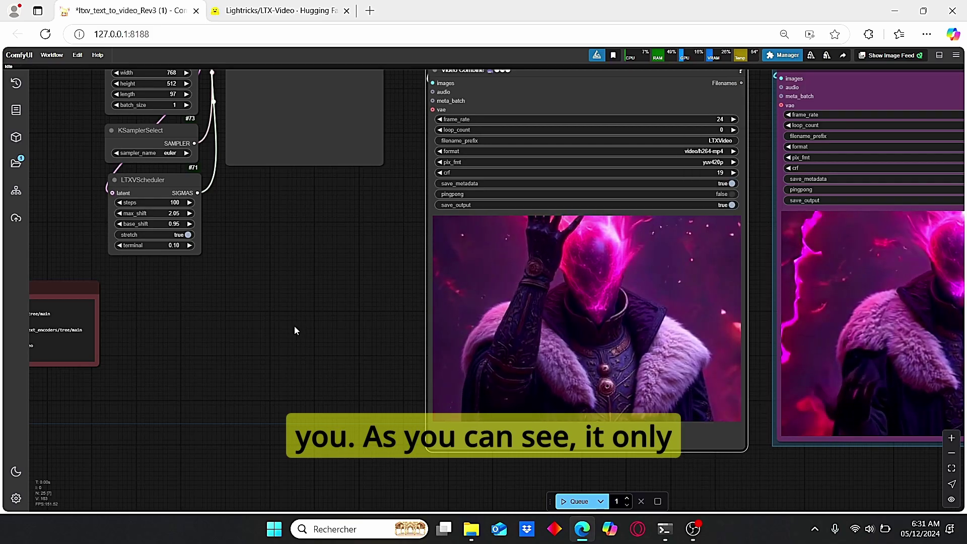
# Watch the generated animation in the first Video Combine node's preview
pyautogui.scroll(-3, 342, 327)
pyautogui.moveTo(336, 248); pyautogui.dragTo(412, 279)
pyautogui.scroll(2, 362, 397)
pyautogui.scroll(3, 459, 341)
pyautogui.moveTo(443, 408); pyautogui.dragTo(348, 349)
pyautogui.scroll(3, 348, 349)
pyautogui.scroll(-3, 647, 352)
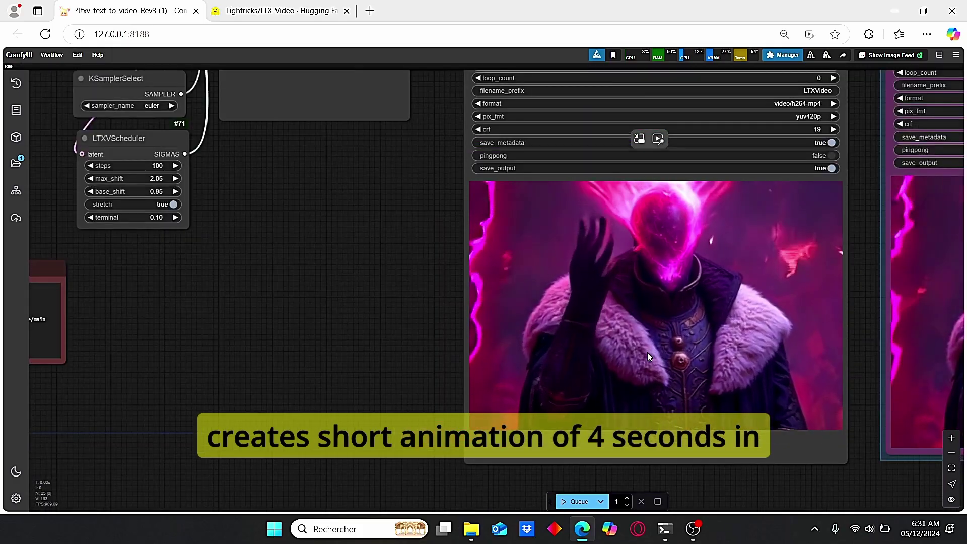
pyautogui.scroll(-1, 647, 352)
pyautogui.moveTo(327, 280); pyautogui.dragTo(380, 306)
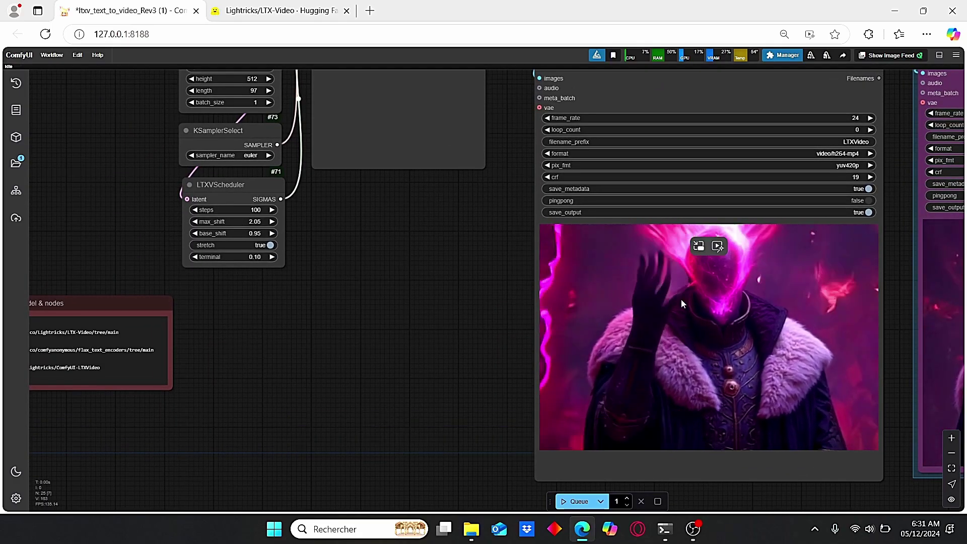
pyautogui.moveTo(615, 306)
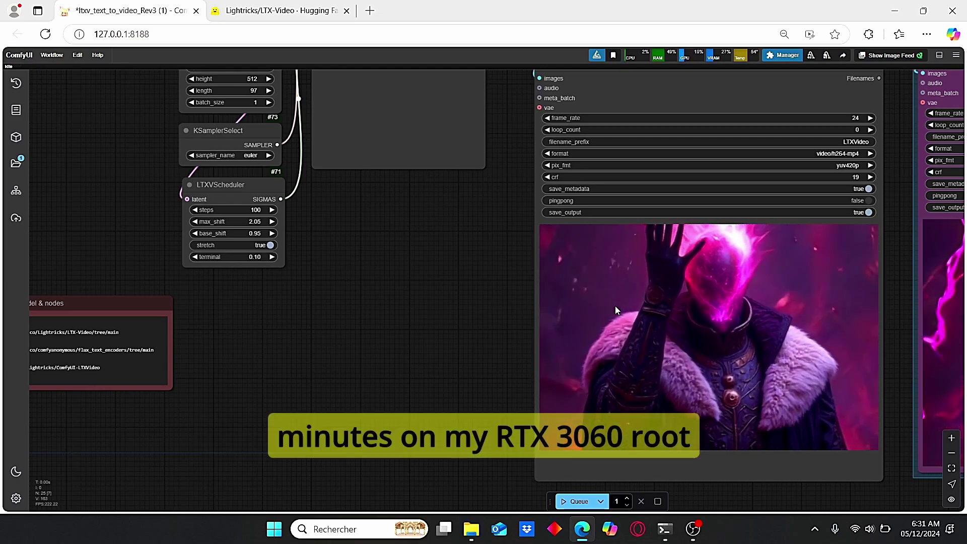
# Examine the RIFE VFI node's settings in the Frame Interpolation group
pyautogui.scroll(-4, 517, 333)
pyautogui.moveTo(501, 293); pyautogui.dragTo(459, 398)
pyautogui.scroll(4, 673, 236)
pyautogui.moveTo(673, 236); pyautogui.dragTo(506, 276)
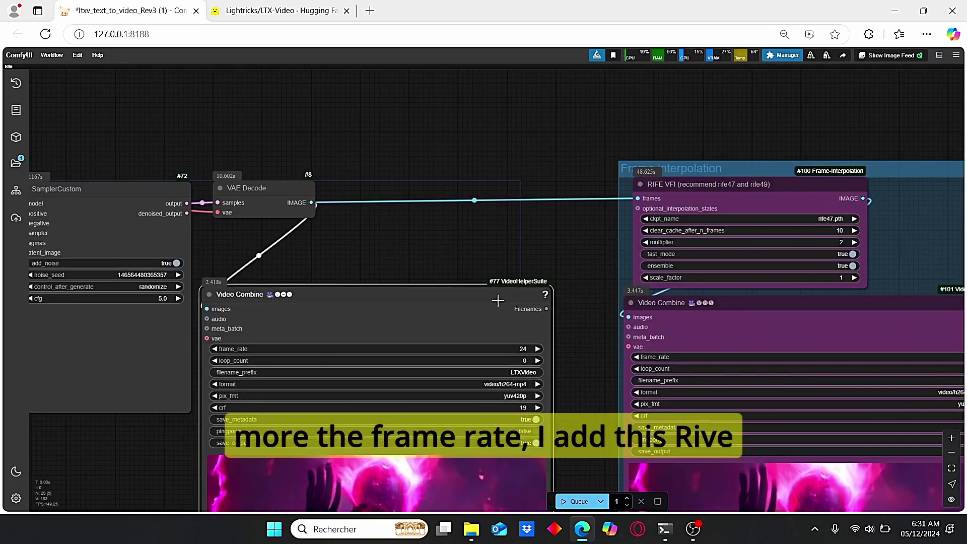
pyautogui.moveTo(573, 310); pyautogui.dragTo(436, 236)
pyautogui.scroll(3, 410, 200)
pyautogui.moveTo(408, 198); pyautogui.dragTo(462, 324)
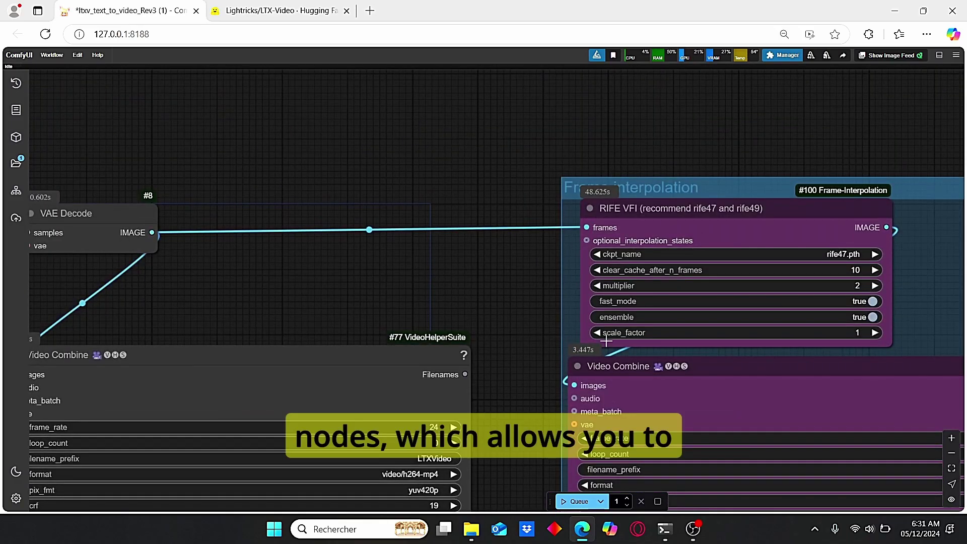
pyautogui.scroll(-5, 568, 365)
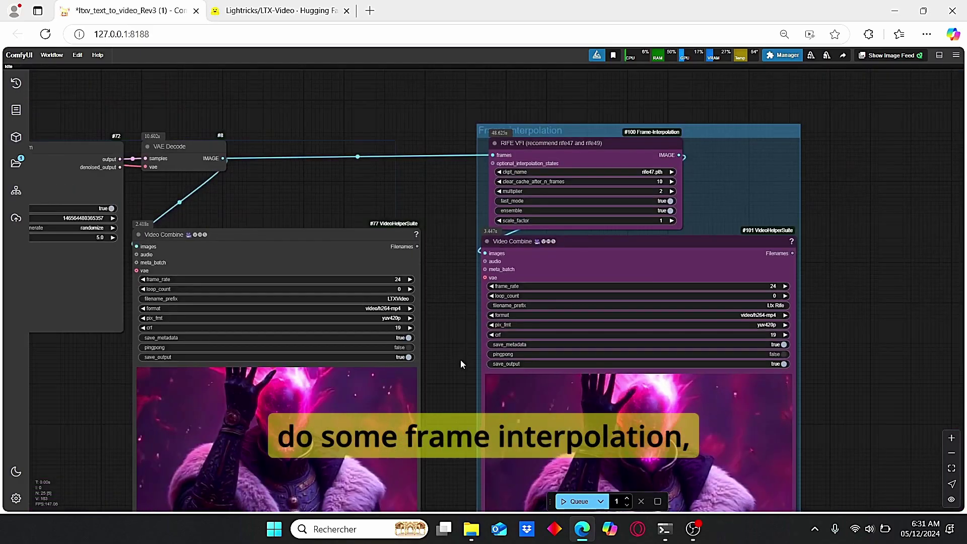
# Compare the frame-interpolated video preview with the original Video Combine preview
pyautogui.moveTo(460, 361); pyautogui.dragTo(429, 180)
pyautogui.scroll(2, 426, 202)
pyautogui.moveTo(435, 249); pyautogui.dragTo(421, 261)
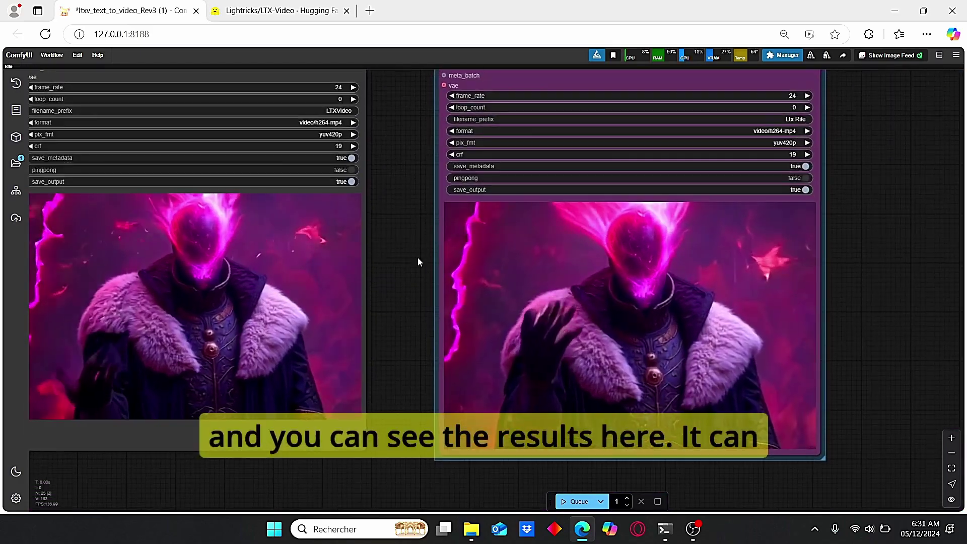
pyautogui.scroll(-1, 791, 337)
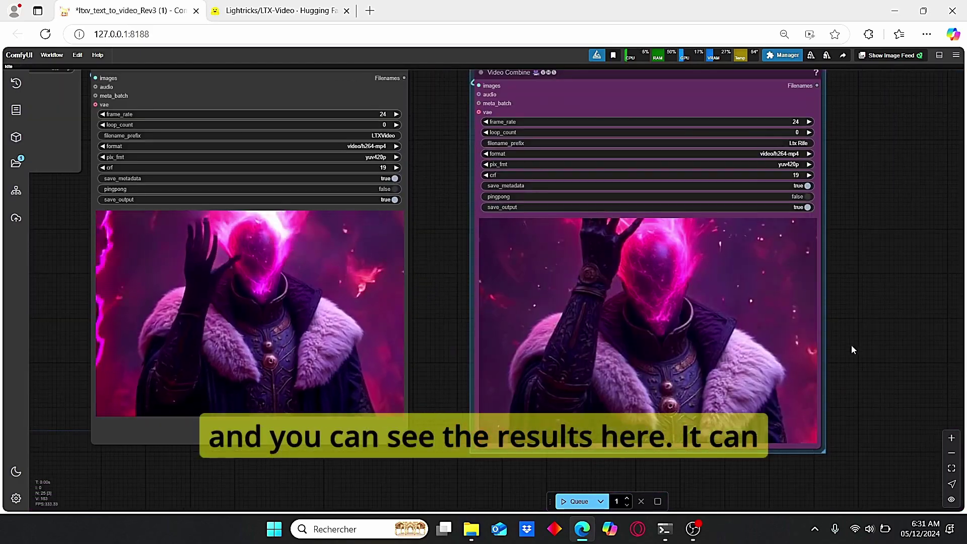
pyautogui.scroll(2, 889, 324)
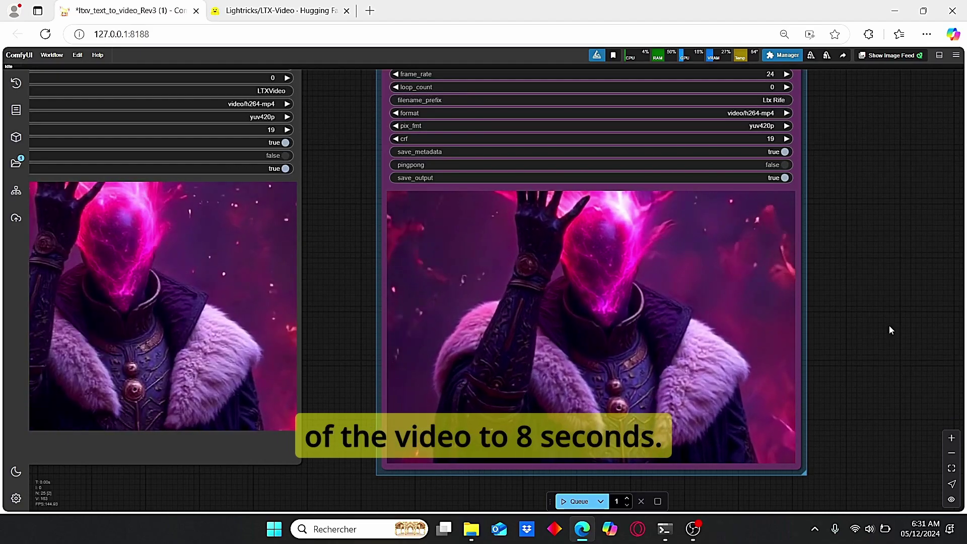
pyautogui.scroll(-2, 889, 325)
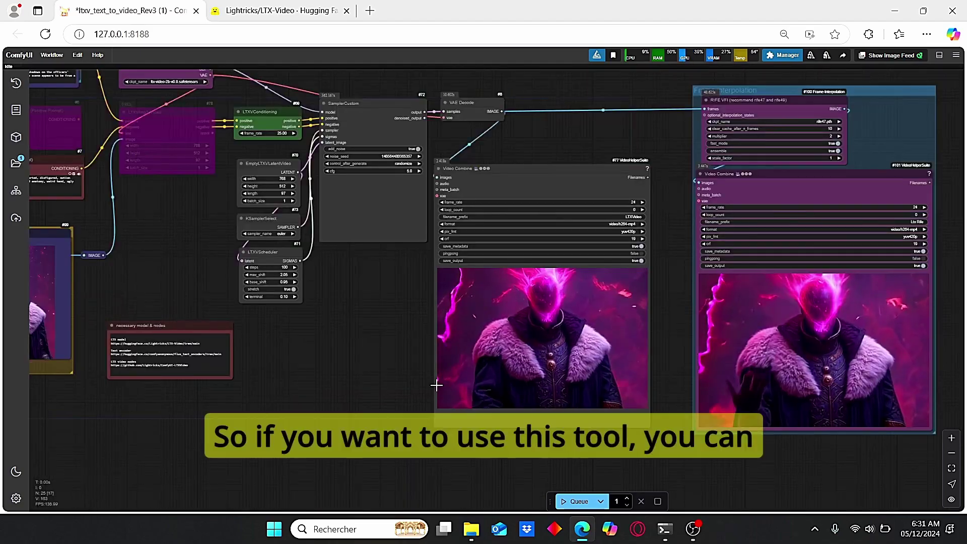
pyautogui.scroll(4, 658, 345)
pyautogui.moveTo(642, 342); pyautogui.dragTo(546, 366)
pyautogui.scroll(-2, 848, 372)
pyautogui.scroll(2, 868, 169)
pyautogui.scroll(-3, 881, 173)
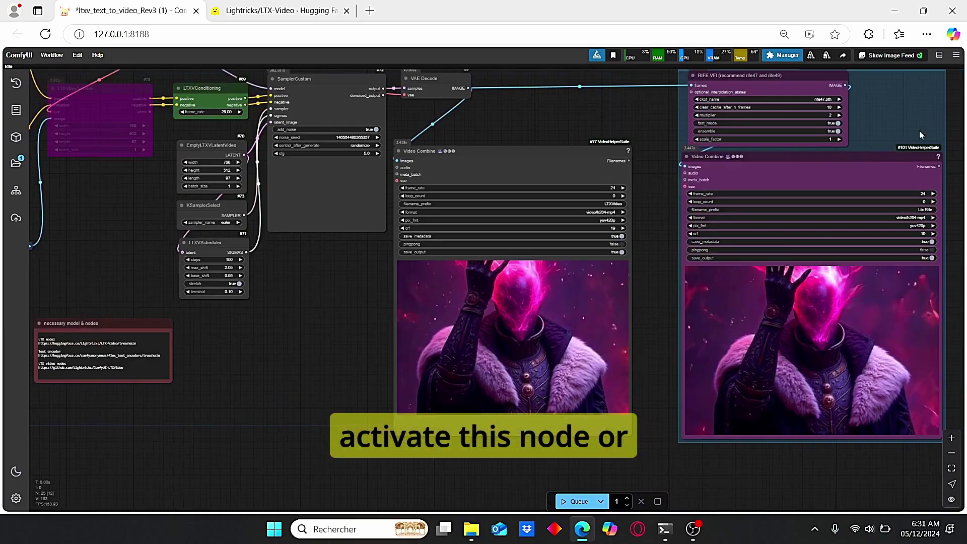
# Examine the Florence2ModelLoader and Florence2Run nodes in the Auto Prompt Gen group and their link to the loaded image
pyautogui.moveTo(952, 136); pyautogui.dragTo(875, 175)
pyautogui.moveTo(199, 422); pyautogui.dragTo(755, 395)
pyautogui.moveTo(456, 228); pyautogui.dragTo(701, 324)
pyautogui.scroll(2, 701, 324)
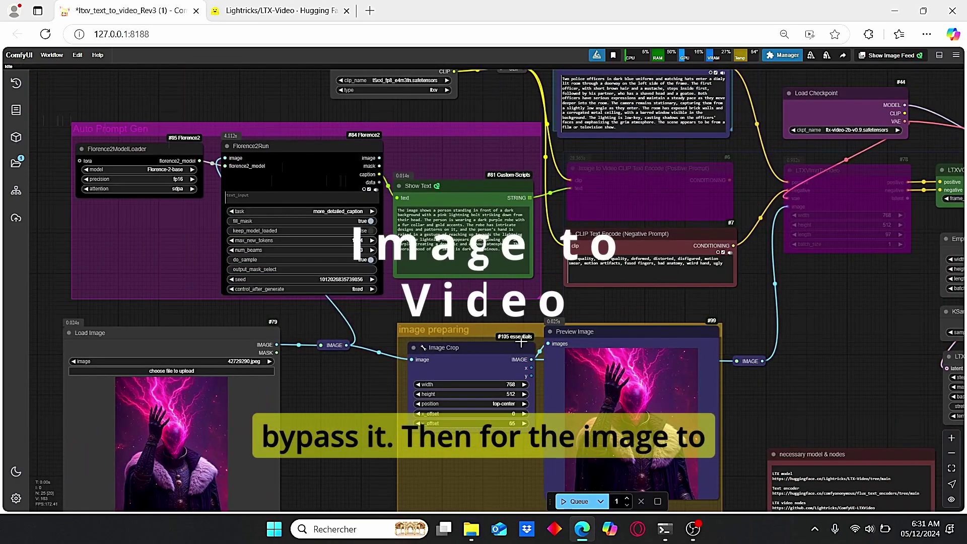
pyautogui.moveTo(354, 302); pyautogui.dragTo(579, 306)
pyautogui.scroll(2, 579, 380)
pyautogui.moveTo(576, 382); pyautogui.dragTo(630, 439)
pyautogui.moveTo(430, 360); pyautogui.dragTo(415, 386)
pyautogui.scroll(2, 304, 169)
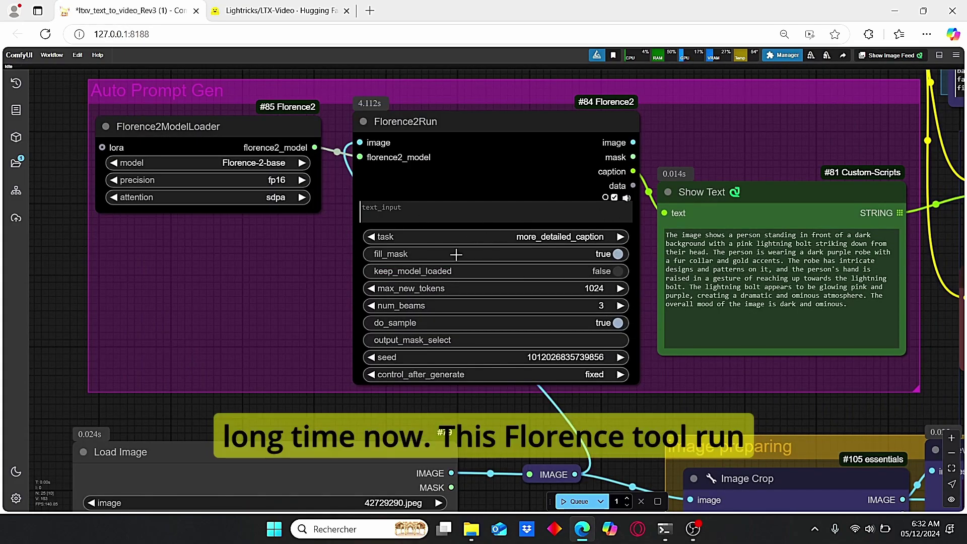
pyautogui.scroll(-1, 353, 323)
pyautogui.moveTo(624, 409); pyautogui.dragTo(614, 423)
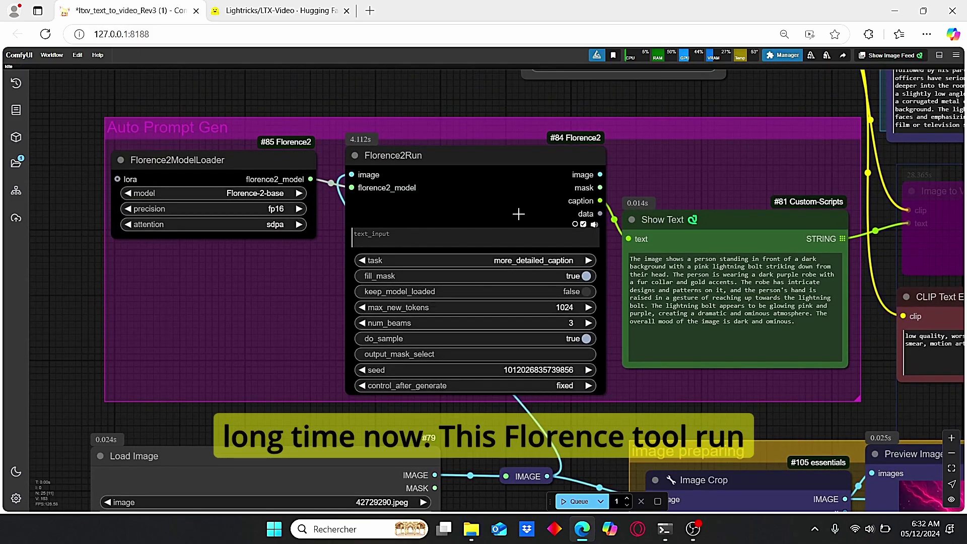
pyautogui.moveTo(480, 433); pyautogui.dragTo(489, 361)
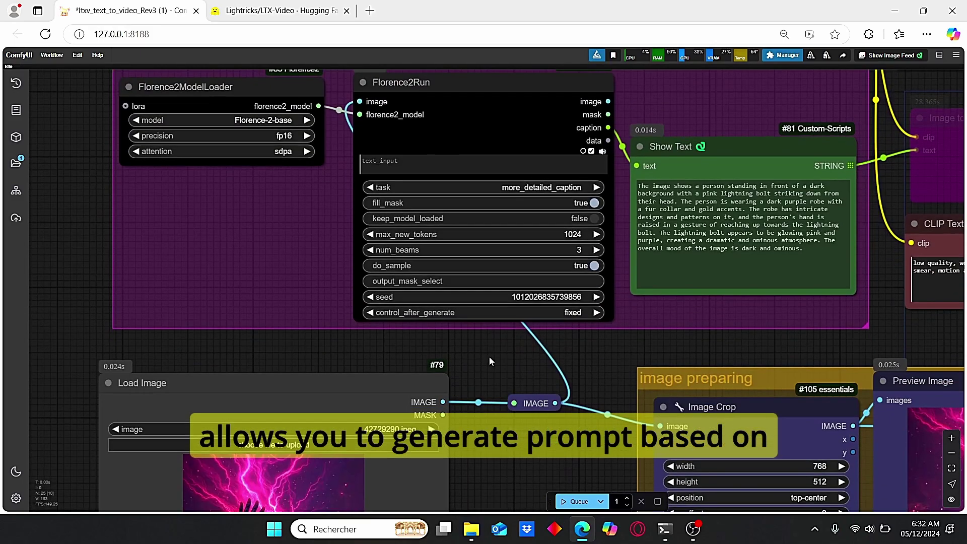
pyautogui.moveTo(743, 345); pyautogui.dragTo(703, 347)
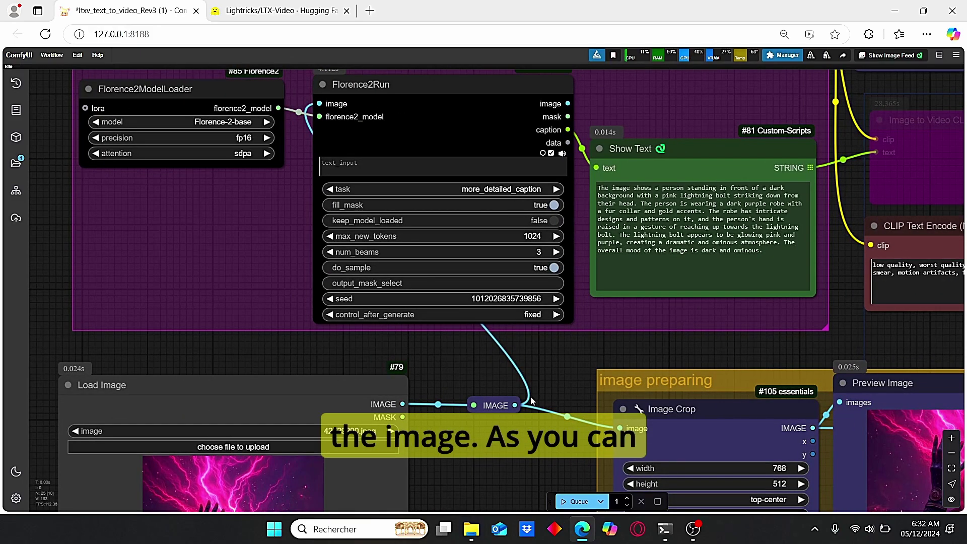
pyautogui.moveTo(425, 368); pyautogui.dragTo(559, 371)
pyautogui.moveTo(516, 396); pyautogui.dragTo(489, 388)
pyautogui.moveTo(467, 345); pyautogui.dragTo(372, 339)
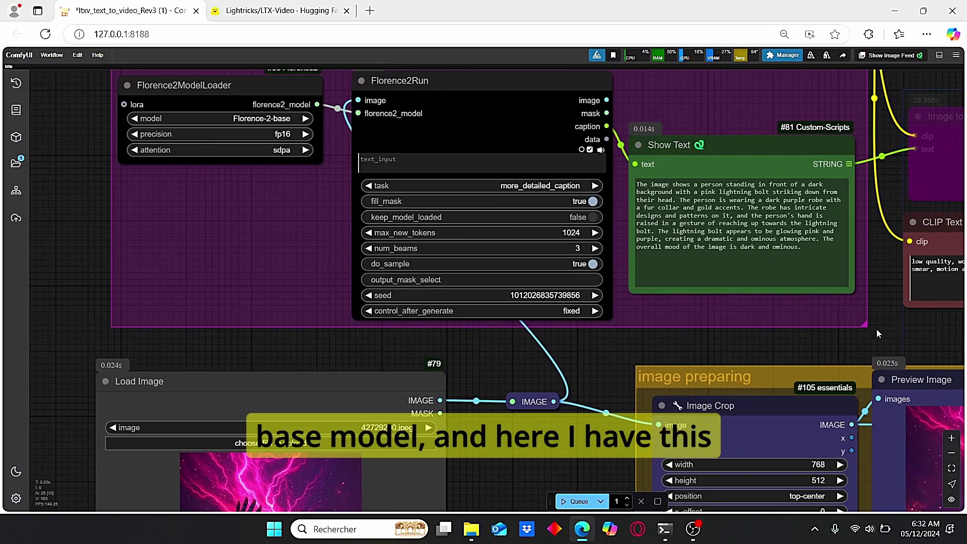
# Read the image caption in the Show Text node and trace its link to the Image to Video CLIP Text Encode node
pyautogui.moveTo(871, 348); pyautogui.dragTo(729, 387)
pyautogui.scroll(4, 603, 356)
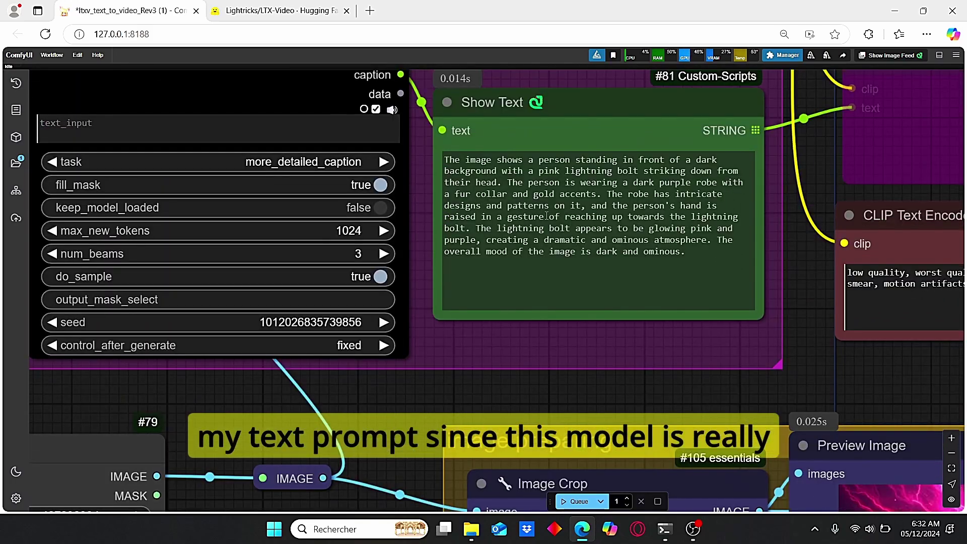
pyautogui.scroll(-2, 714, 388)
pyautogui.moveTo(764, 391); pyautogui.dragTo(667, 352)
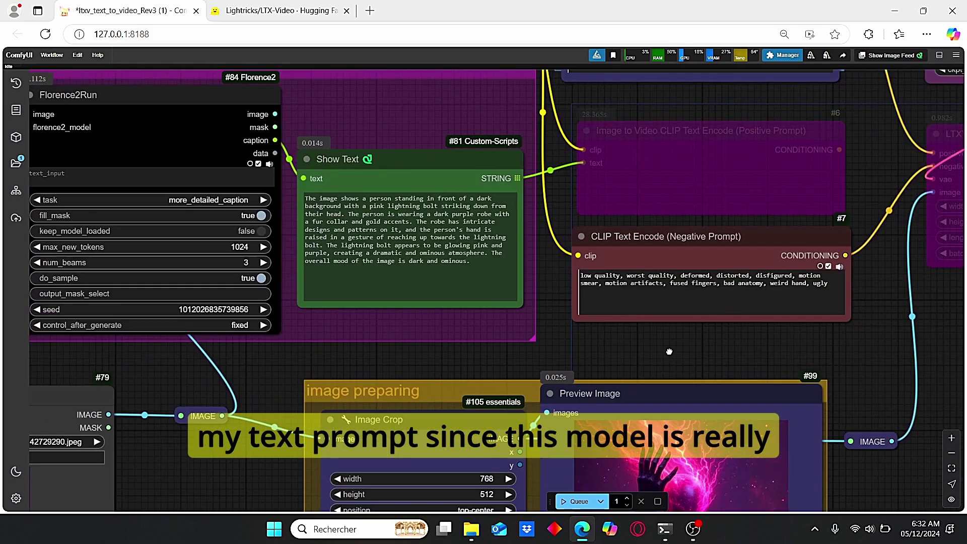
pyautogui.scroll(-3, 667, 352)
pyautogui.moveTo(513, 374); pyautogui.dragTo(522, 306)
pyautogui.scroll(5, 567, 302)
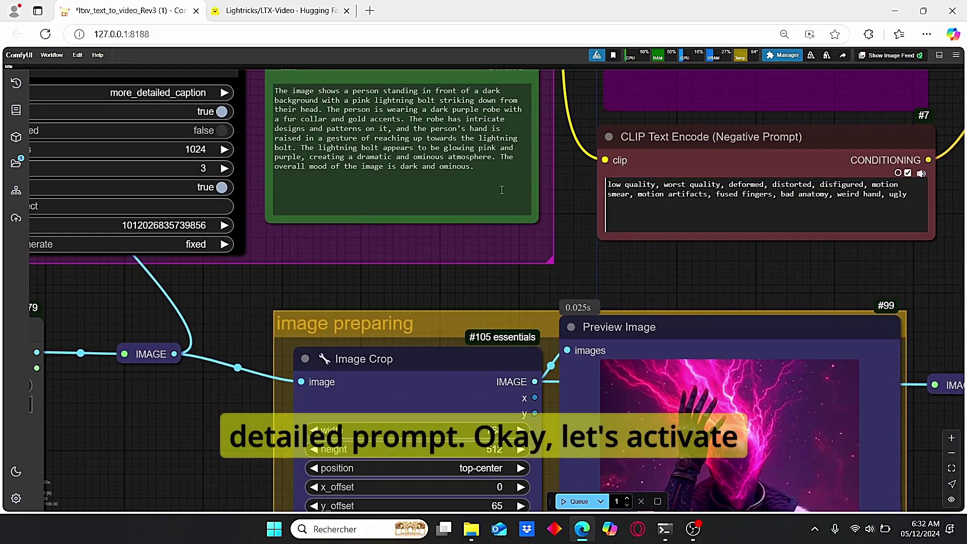
# Enable the bypassed Image to Video CLIP Text Encode and LTXVImgToVideo nodes, and link the encoder's CONDITIONING output to the positive input
pyautogui.scroll(-3, 626, 275)
pyautogui.scroll(2, 714, 271)
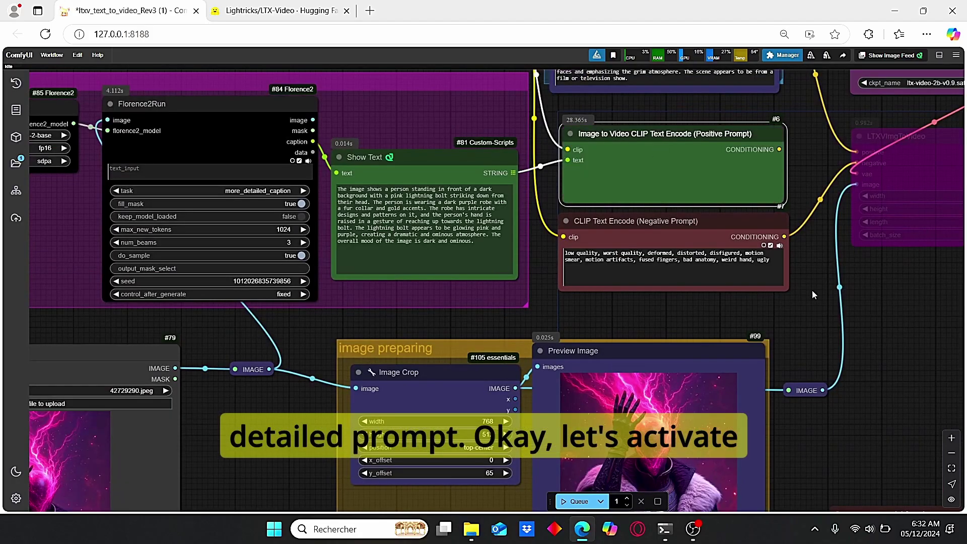
pyautogui.moveTo(829, 315); pyautogui.dragTo(713, 346)
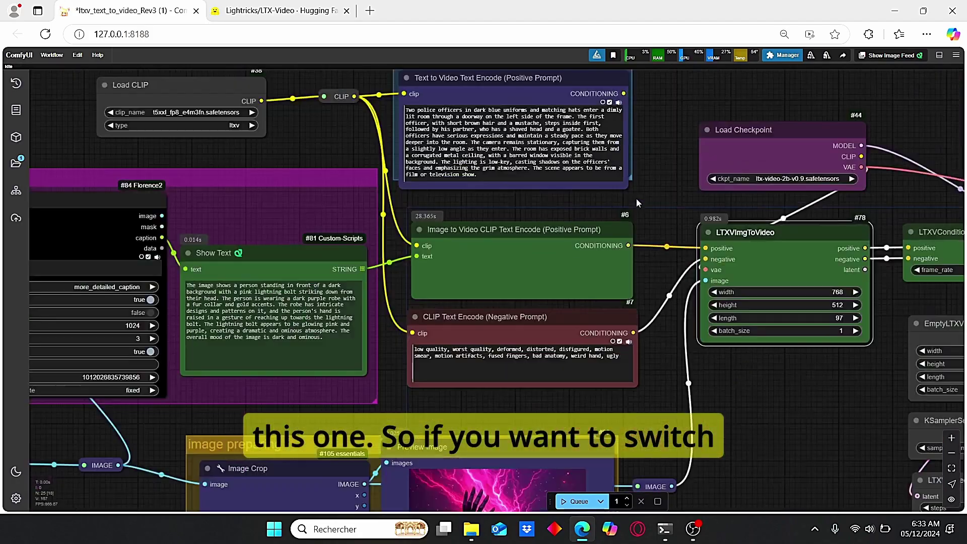
# Switch LTXVImgToVideo's positive input to the CONDITIONING output of the Text to Video Text Encode node, and select LTXVImgToVideo
pyautogui.moveTo(636, 201); pyautogui.dragTo(579, 288)
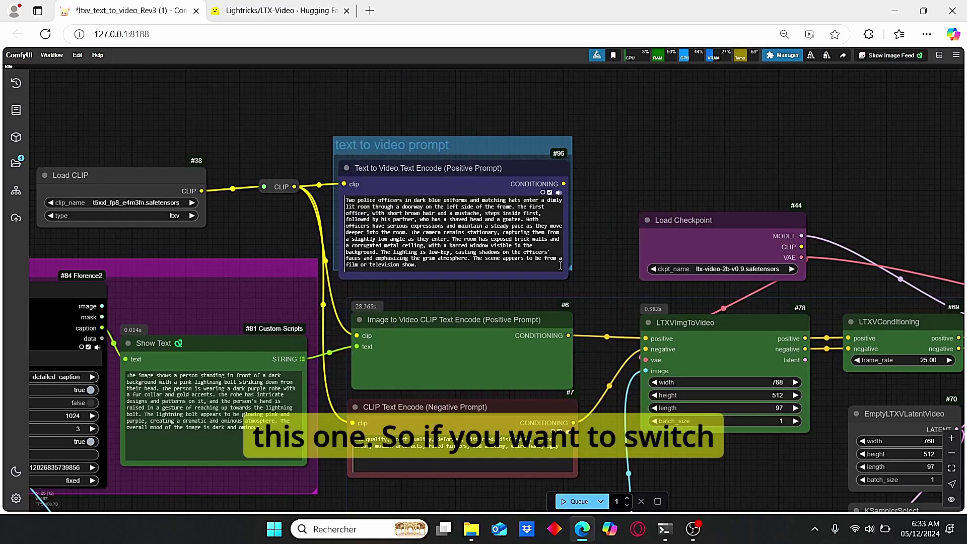
pyautogui.scroll(3, 558, 304)
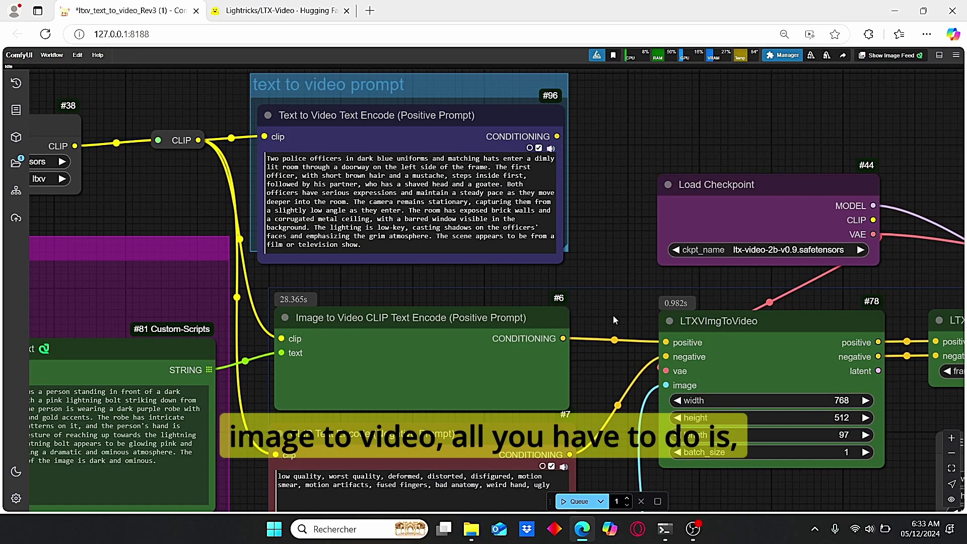
pyautogui.moveTo(556, 136); pyautogui.dragTo(673, 340)
pyautogui.click(744, 335)
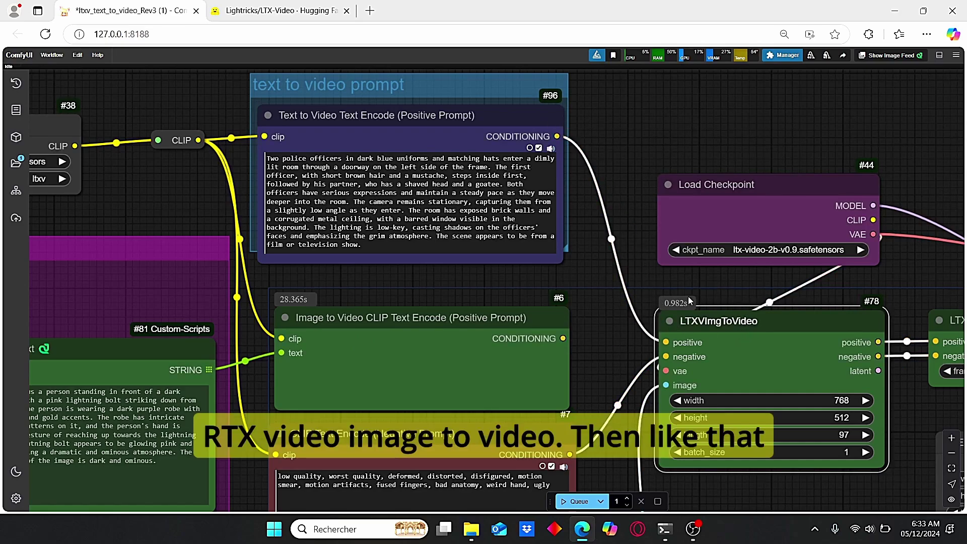
# Bypass the selected LTXVImgToVideo node for text-to-video generation
pyautogui.hotkey('ctrl', 'b')
pyautogui.scroll(-2, 652, 292)
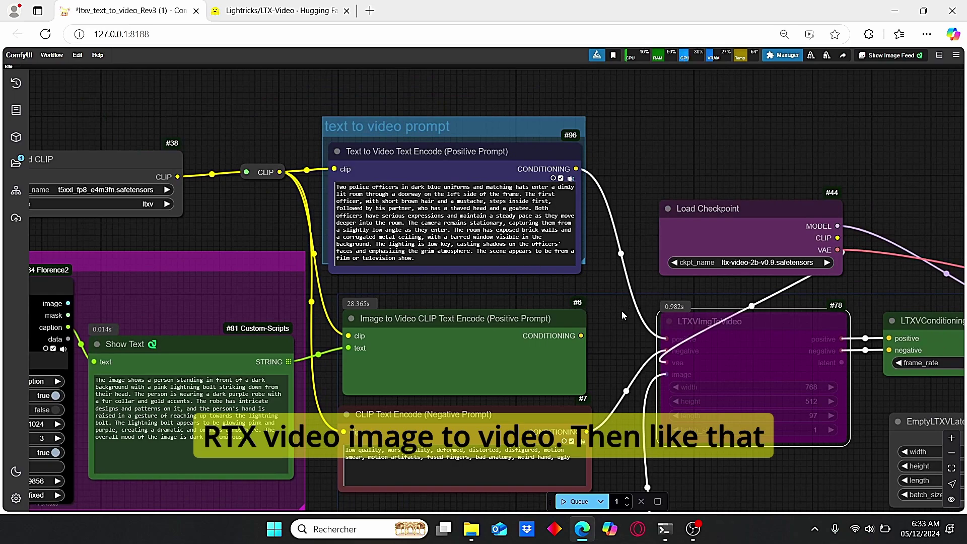
pyautogui.moveTo(621, 310); pyautogui.dragTo(597, 315)
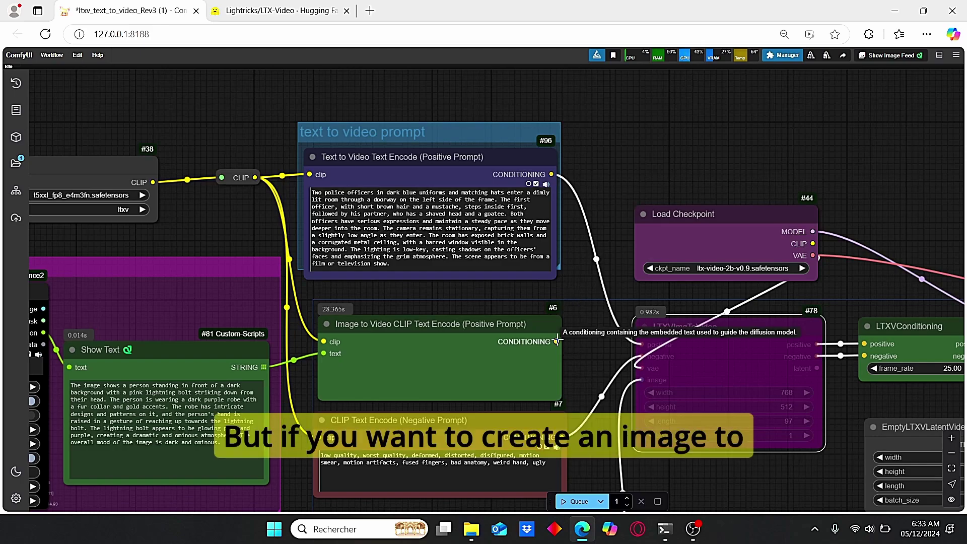
# Link the Image to Video CLIP Text Encode CONDITIONING output to LTXVImgToVideo's positive input and remove the node's bypass
pyautogui.moveTo(556, 341); pyautogui.dragTo(641, 345)
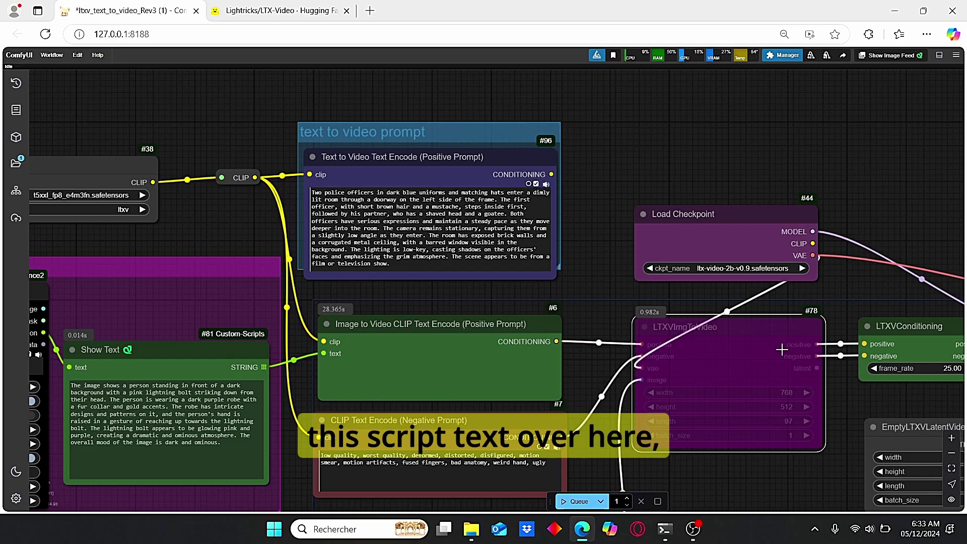
pyautogui.hotkey('ctrl', 'b')
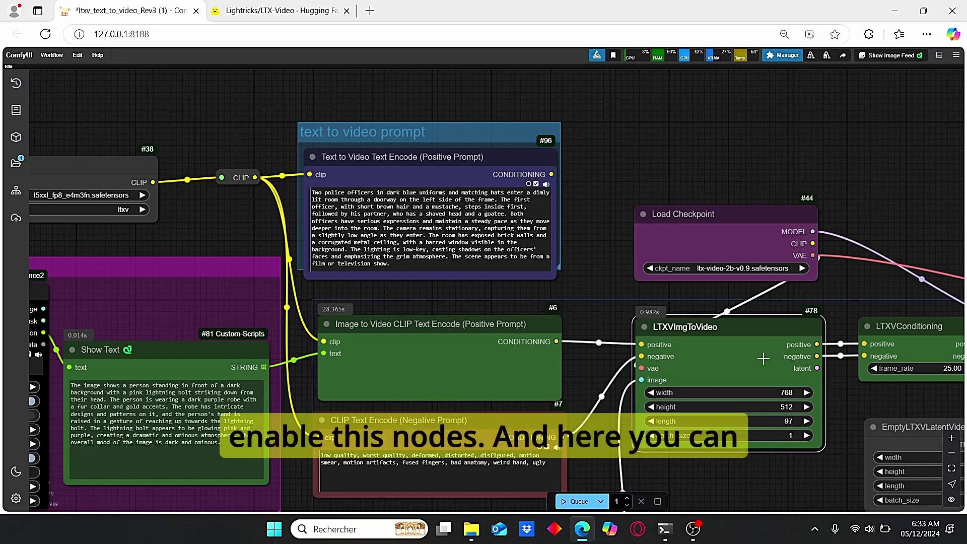
# Examine LTXVImgToVideo's positive, negative and image inputs and trace the image link back to the Load Image node
pyautogui.scroll(-2, 763, 358)
pyautogui.moveTo(704, 481); pyautogui.dragTo(696, 422)
pyautogui.scroll(4, 696, 419)
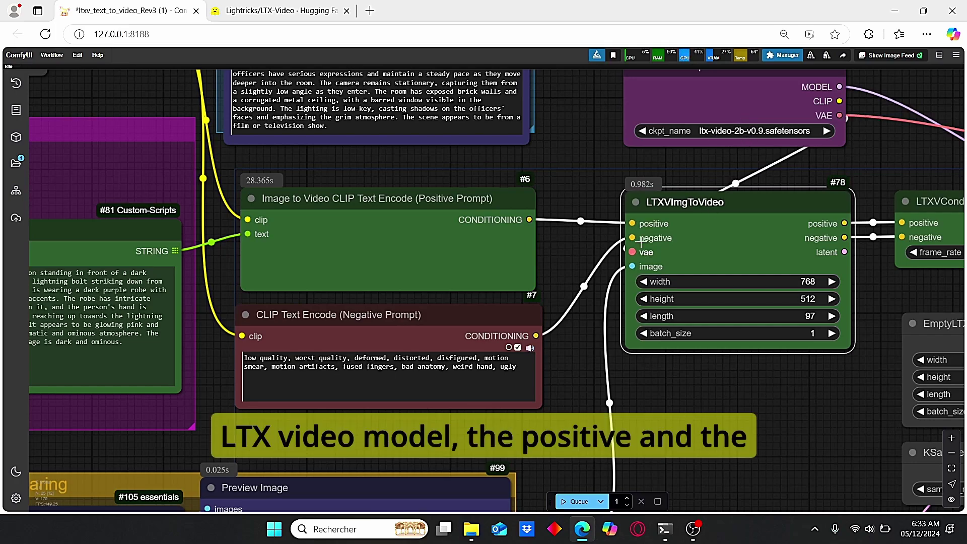
pyautogui.scroll(-2, 684, 413)
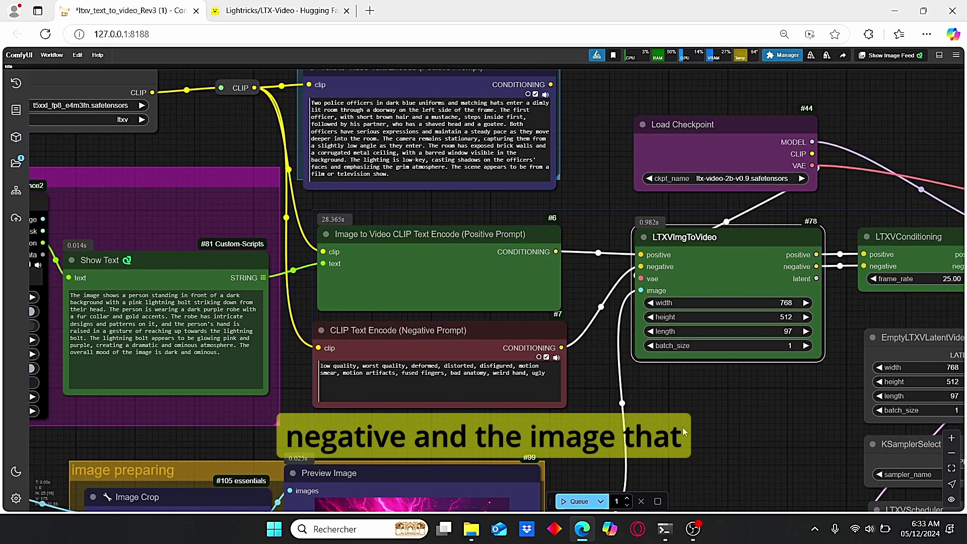
pyautogui.moveTo(690, 438); pyautogui.dragTo(772, 306)
pyautogui.moveTo(457, 310); pyautogui.dragTo(680, 279)
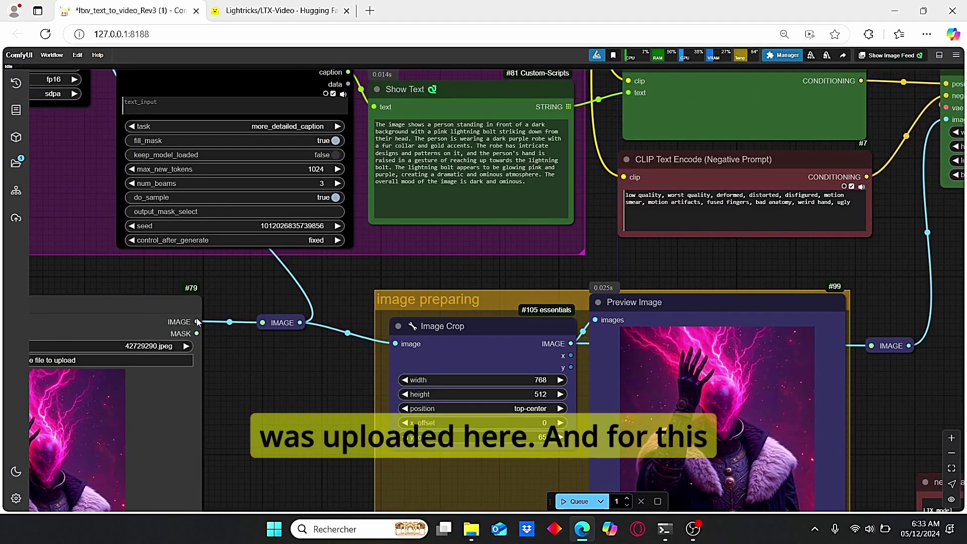
# Move the Preview Image node slightly down within the image preparing group
pyautogui.scroll(-4, 272, 397)
pyautogui.scroll(4, 271, 409)
pyautogui.moveTo(564, 269); pyautogui.dragTo(481, 193)
pyautogui.scroll(2, 512, 218)
pyautogui.scroll(-3, 502, 226)
pyautogui.scroll(2, 486, 213)
pyautogui.moveTo(582, 225); pyautogui.dragTo(579, 243)
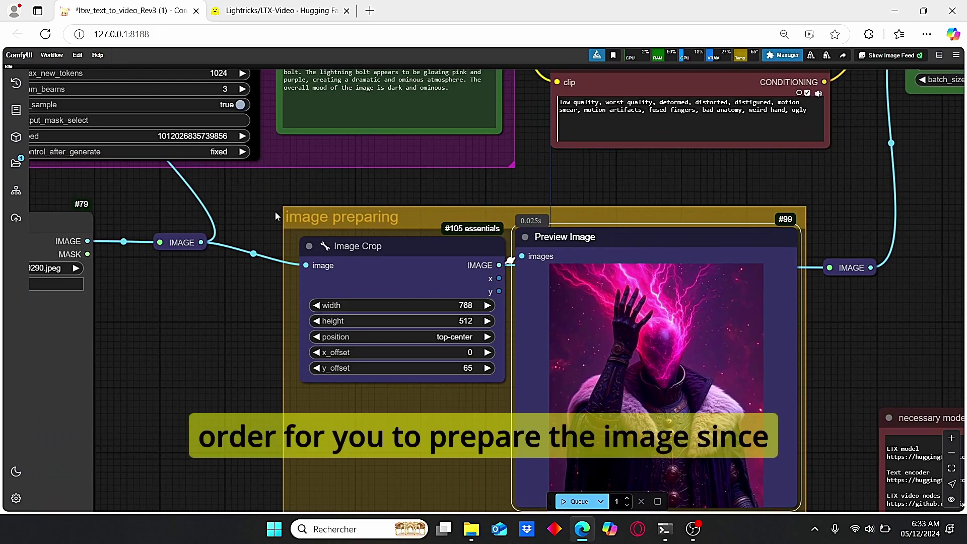
# Compare the vertical picture in Load Image with the Image Crop settings and the cropped preview
pyautogui.scroll(-1, 515, 215)
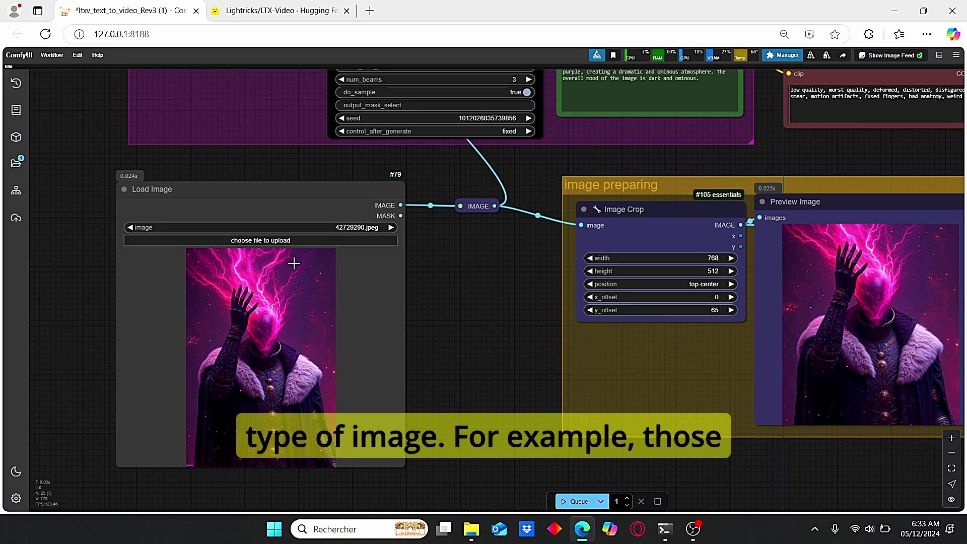
pyautogui.moveTo(483, 363); pyautogui.dragTo(346, 379)
pyautogui.scroll(3, 471, 364)
pyautogui.scroll(-2, 345, 380)
pyautogui.moveTo(876, 322); pyautogui.dragTo(817, 339)
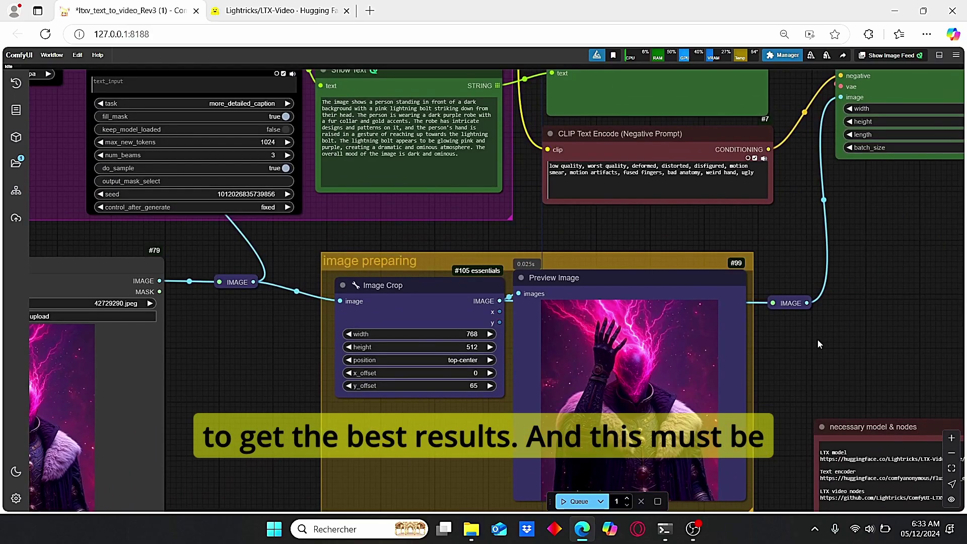
pyautogui.scroll(2, 491, 353)
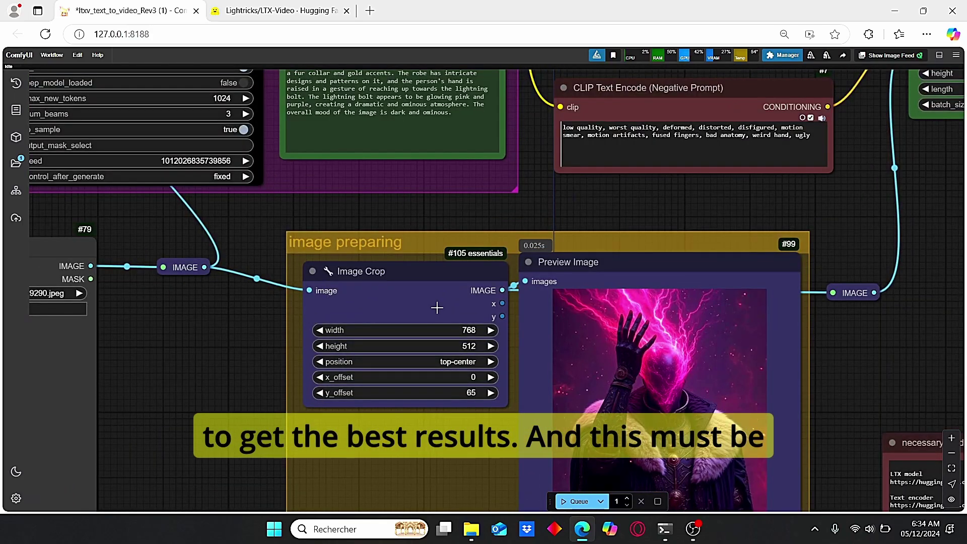
# Nudge the Image Crop node slightly upward and adjust the Preview Image node's placement beside it
pyautogui.moveTo(350, 276); pyautogui.dragTo(348, 272)
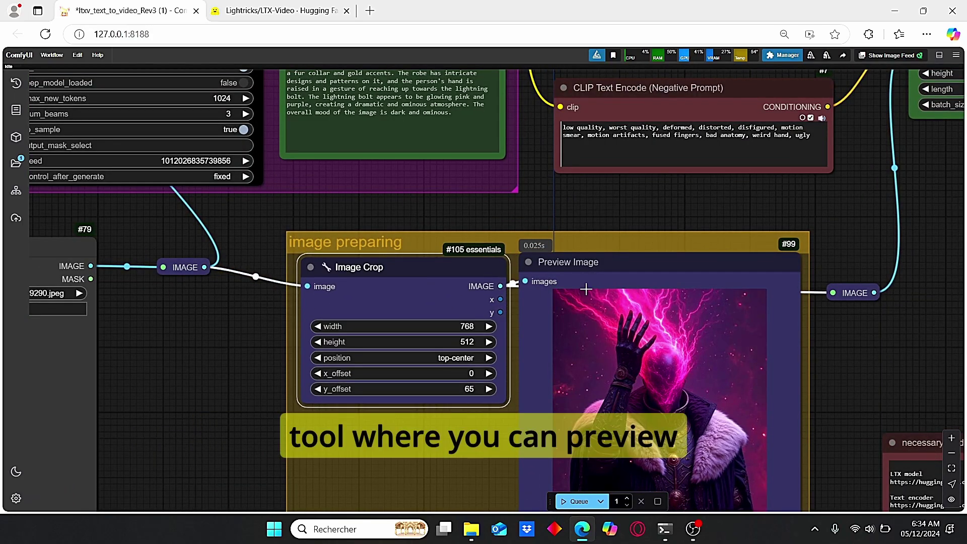
pyautogui.scroll(-2, 712, 427)
pyautogui.moveTo(874, 384); pyautogui.dragTo(874, 311)
pyautogui.moveTo(737, 220)
pyautogui.mouseDown()
pyautogui.moveTo(721, 270)
pyautogui.moveTo(742, 227)
pyautogui.mouseUp()
pyautogui.moveTo(742, 227); pyautogui.dragTo(744, 216)
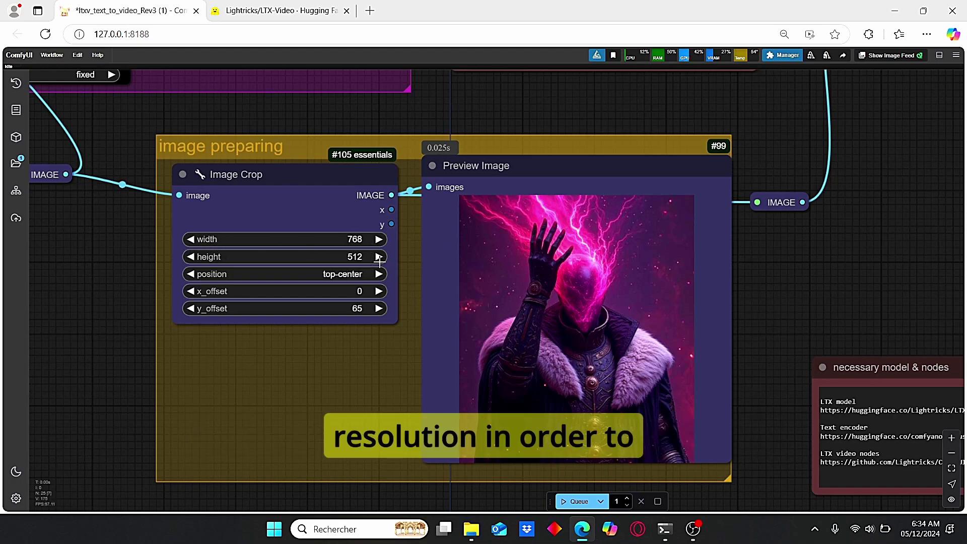
pyautogui.moveTo(134, 336); pyautogui.dragTo(184, 351)
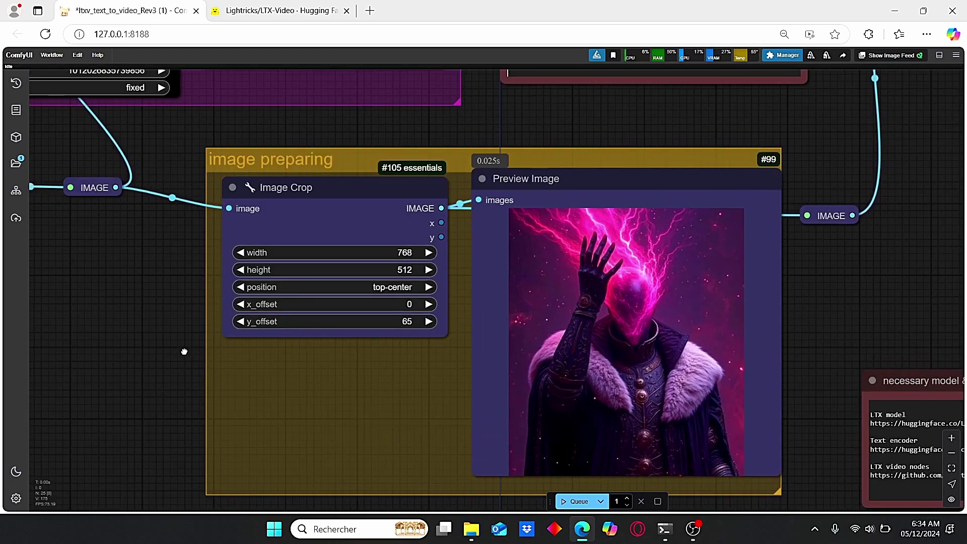
# Review the Image Crop node's position options and its x_offset and y_offset settings
pyautogui.scroll(4, 184, 352)
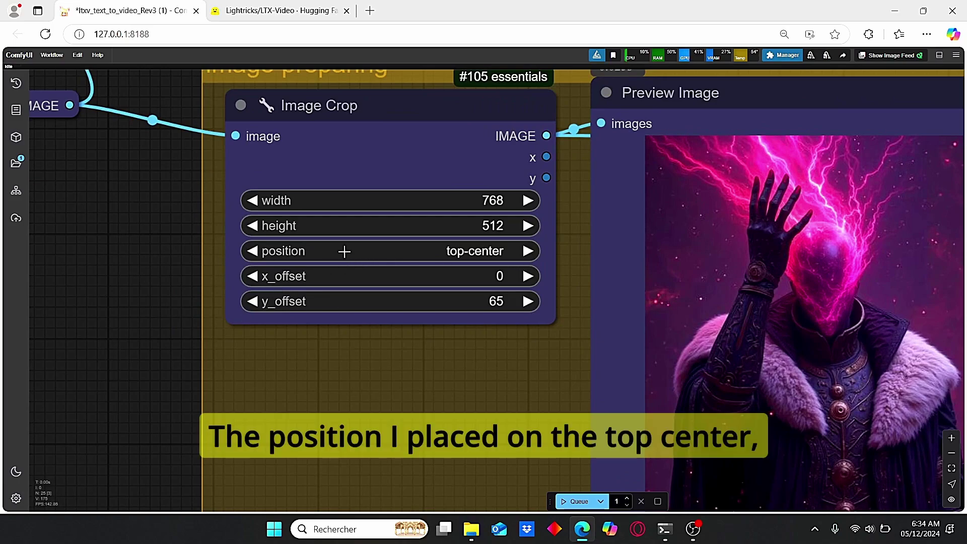
pyautogui.click(487, 249)
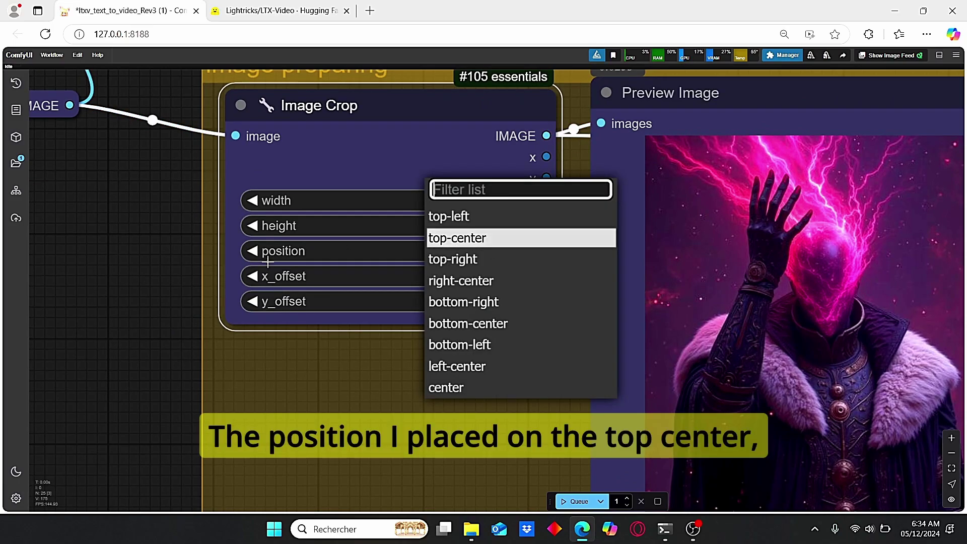
pyautogui.click(135, 280)
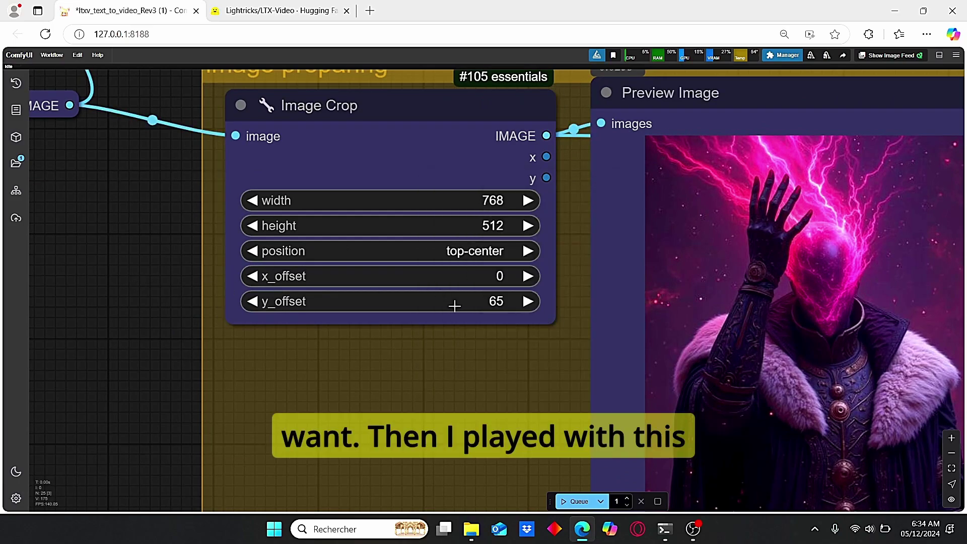
pyautogui.click(525, 303)
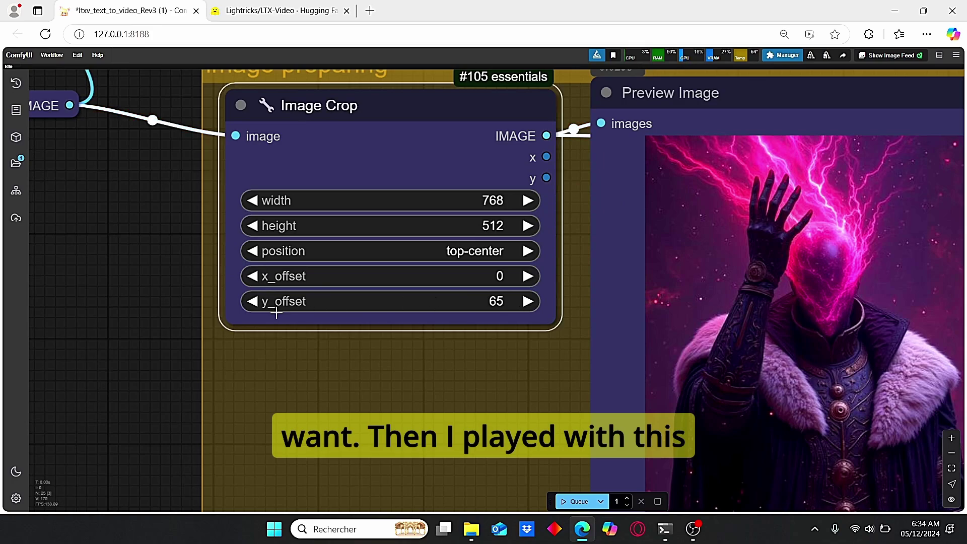
pyautogui.scroll(-1, 532, 305)
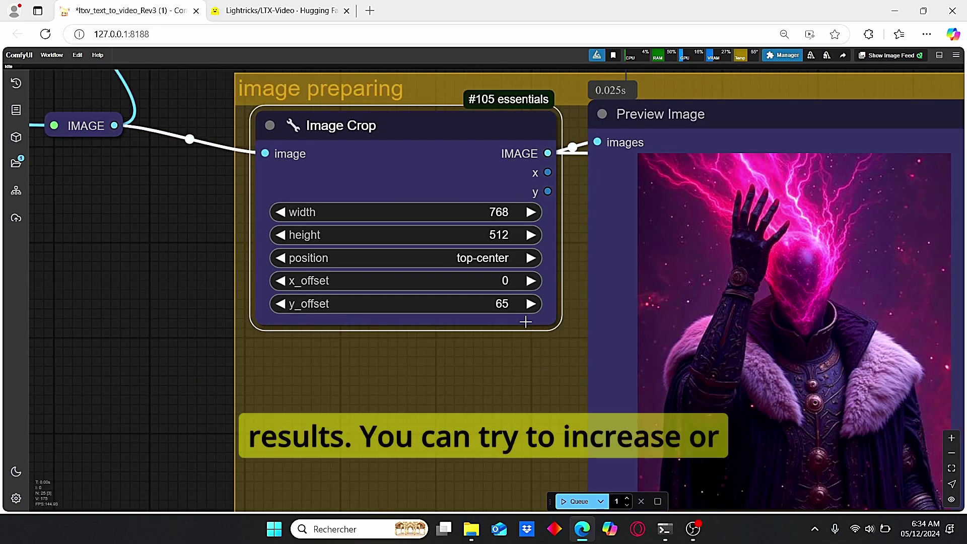
pyautogui.scroll(-1, 675, 363)
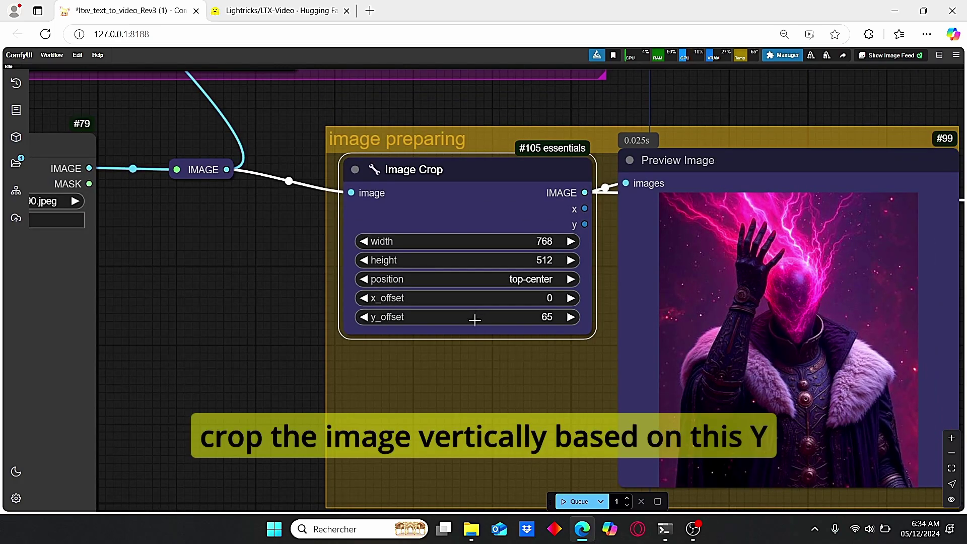
pyautogui.scroll(4, 425, 334)
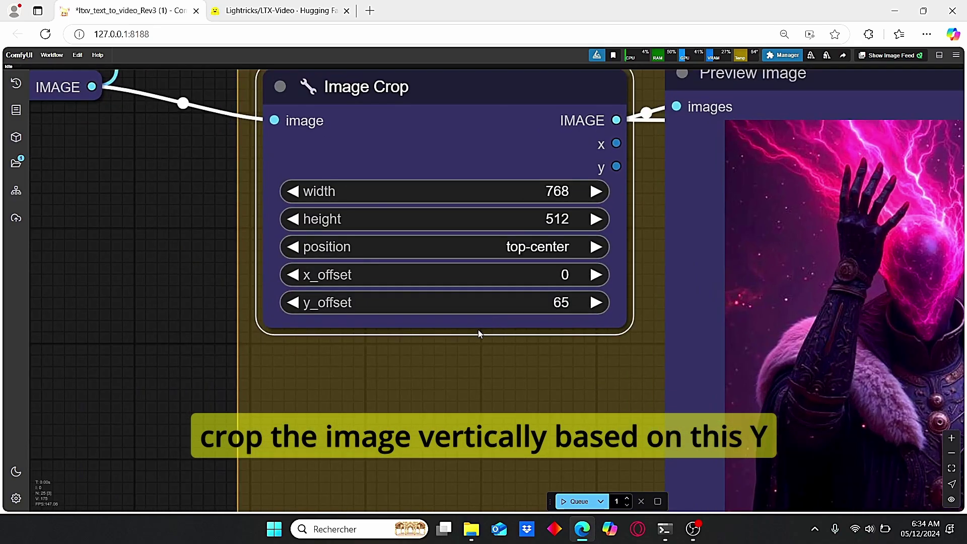
pyautogui.scroll(-1, 581, 324)
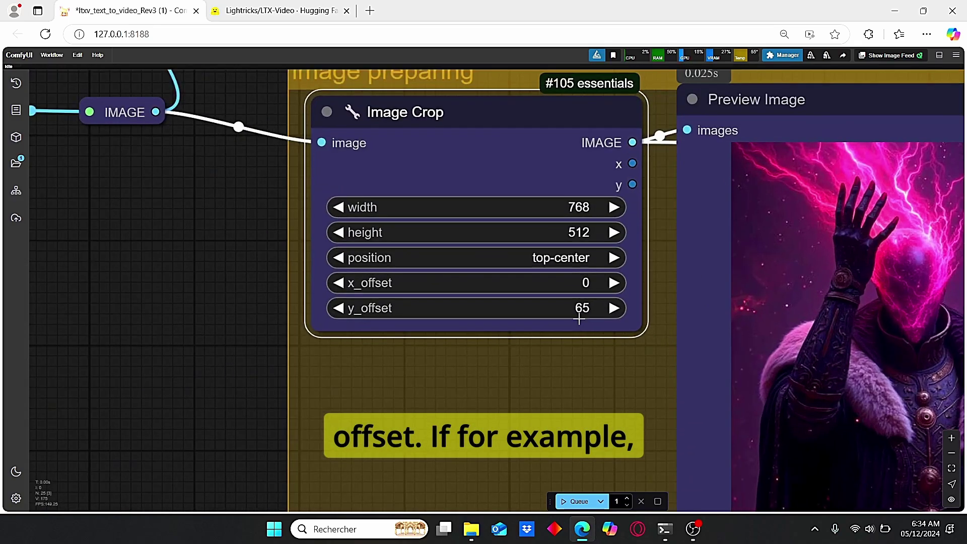
# Set the Image Crop node's y_offset to 0
pyautogui.click(579, 310)
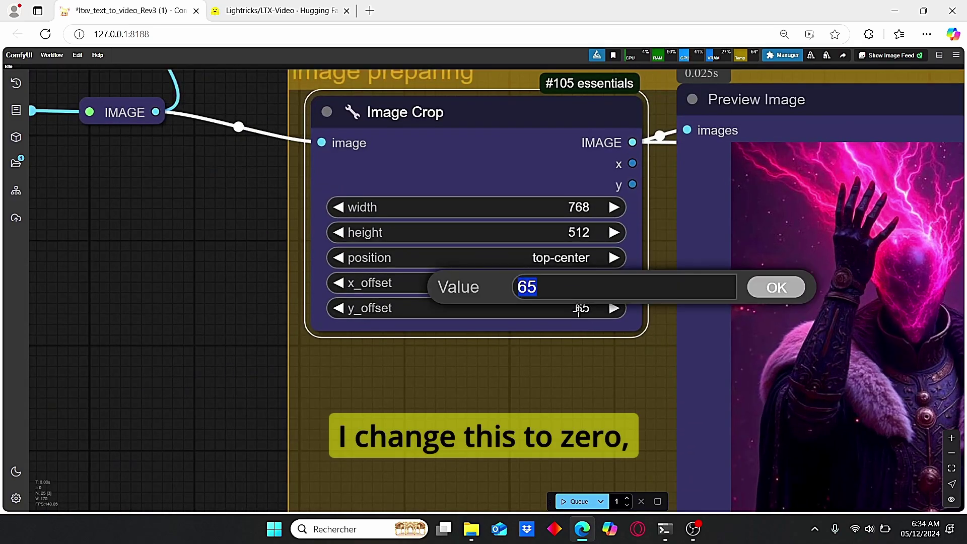
pyautogui.write('0')
pyautogui.press('Return')
pyautogui.moveTo(658, 401); pyautogui.dragTo(472, 390)
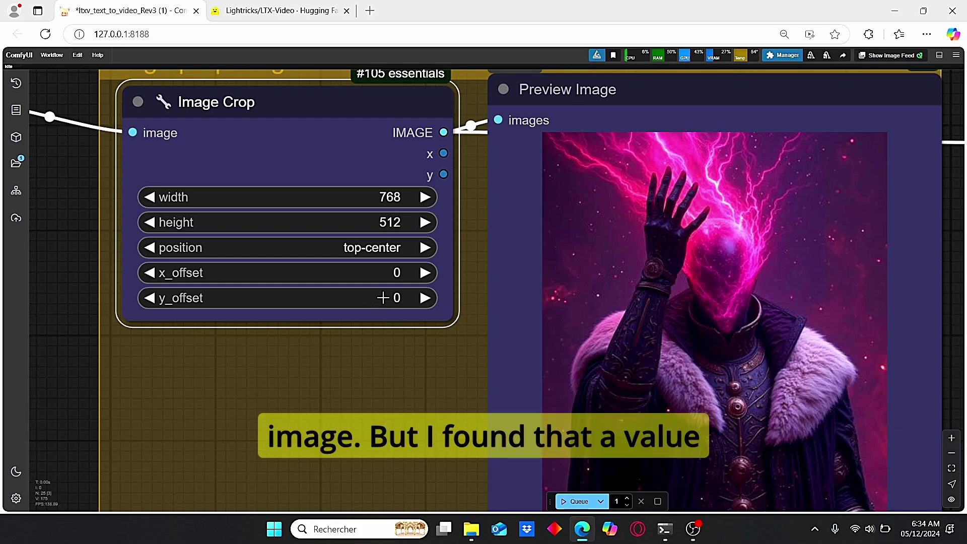
# Set the Image Crop node's y_offset to 65
pyautogui.click(383, 298)
pyautogui.write('65')
pyautogui.press('Return')
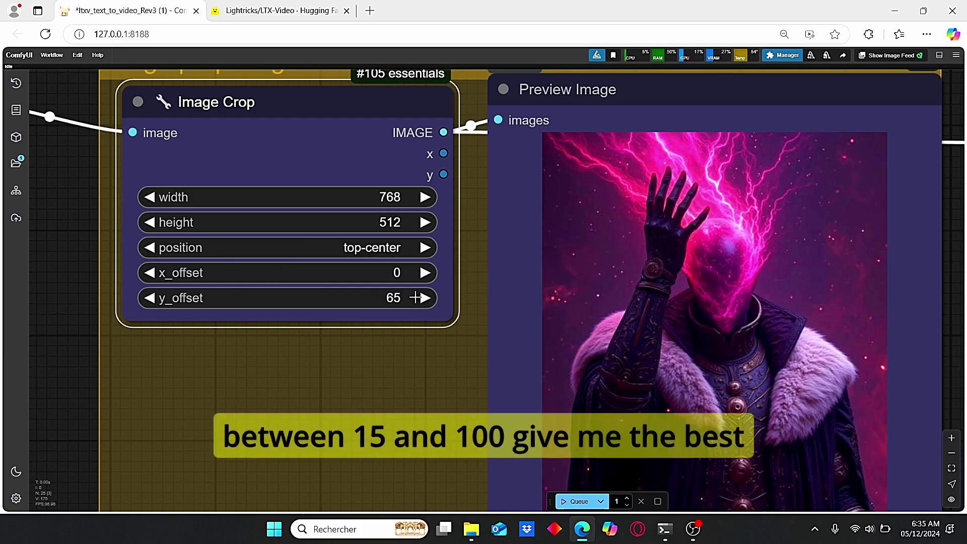
pyautogui.scroll(-4, 415, 298)
pyautogui.scroll(3, 235, 281)
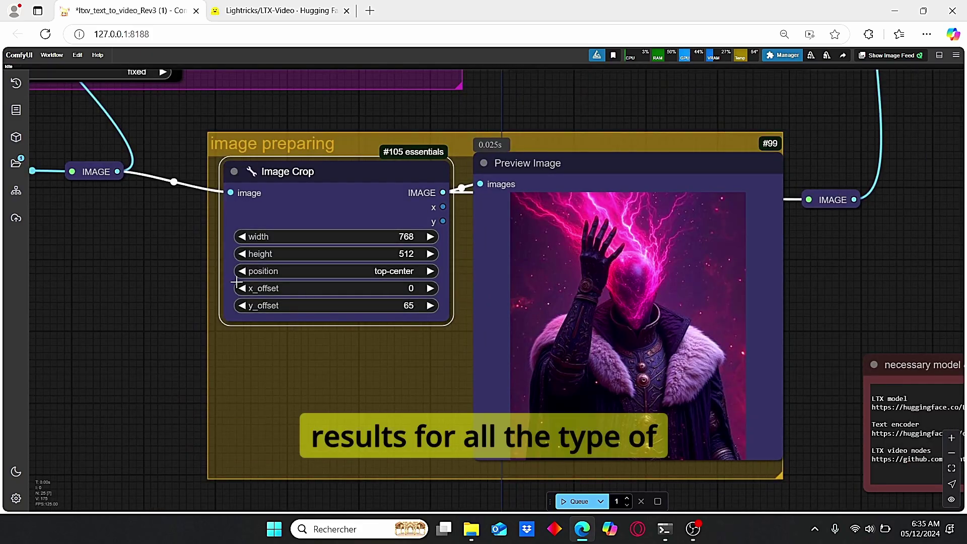
pyautogui.scroll(-2, 236, 283)
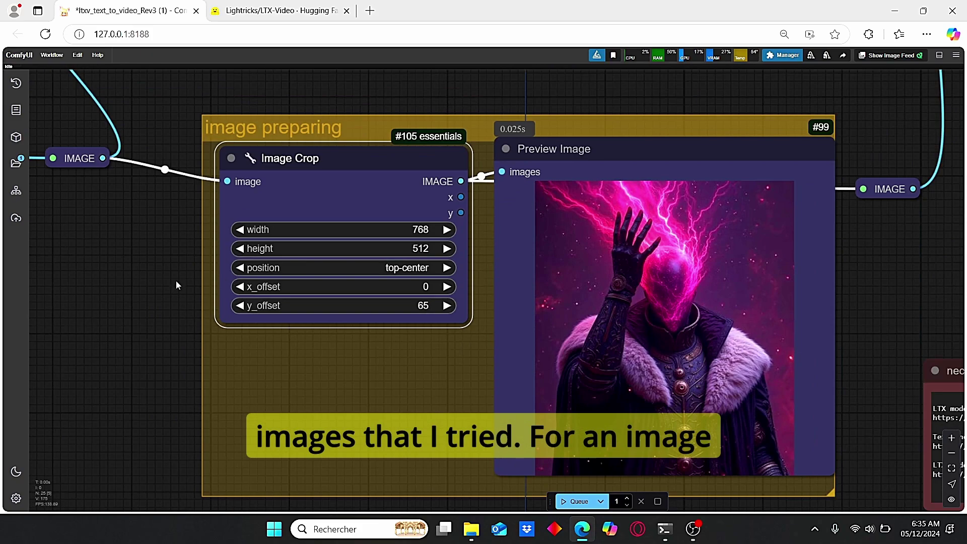
# Set the nodes of the image preparing group to Never so the loaded image is not cropped
pyautogui.scroll(-3, 140, 282)
pyautogui.moveTo(55, 289); pyautogui.dragTo(457, 303)
pyautogui.scroll(2, 383, 328)
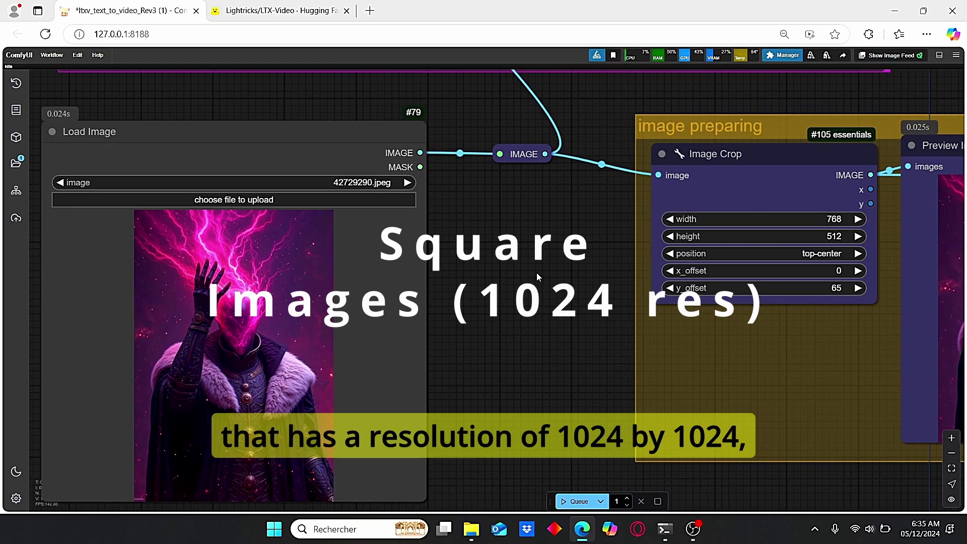
pyautogui.moveTo(542, 273); pyautogui.dragTo(473, 290)
pyautogui.moveTo(497, 339); pyautogui.dragTo(355, 357)
pyautogui.scroll(-3, 355, 362)
pyautogui.rightClick(472, 244)
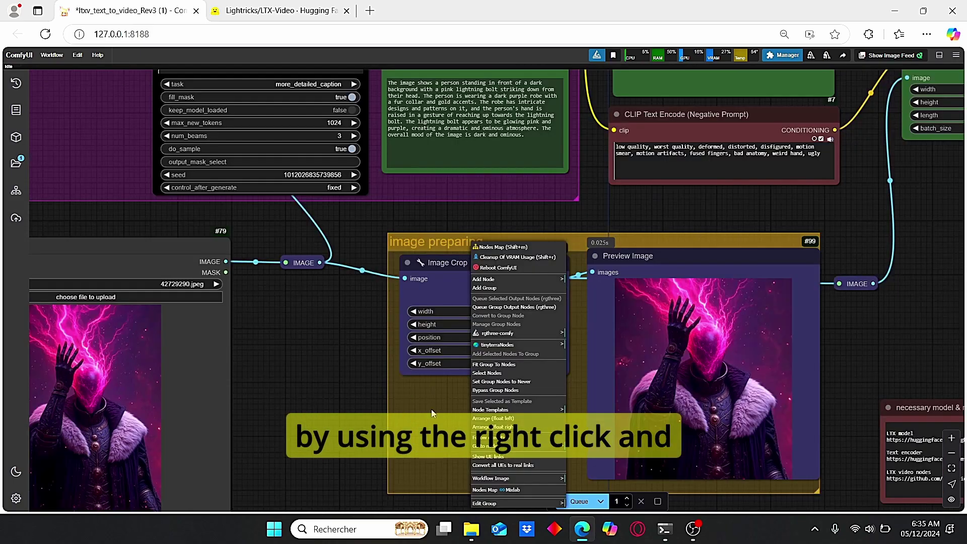
pyautogui.click(489, 383)
pyautogui.scroll(-5, 352, 399)
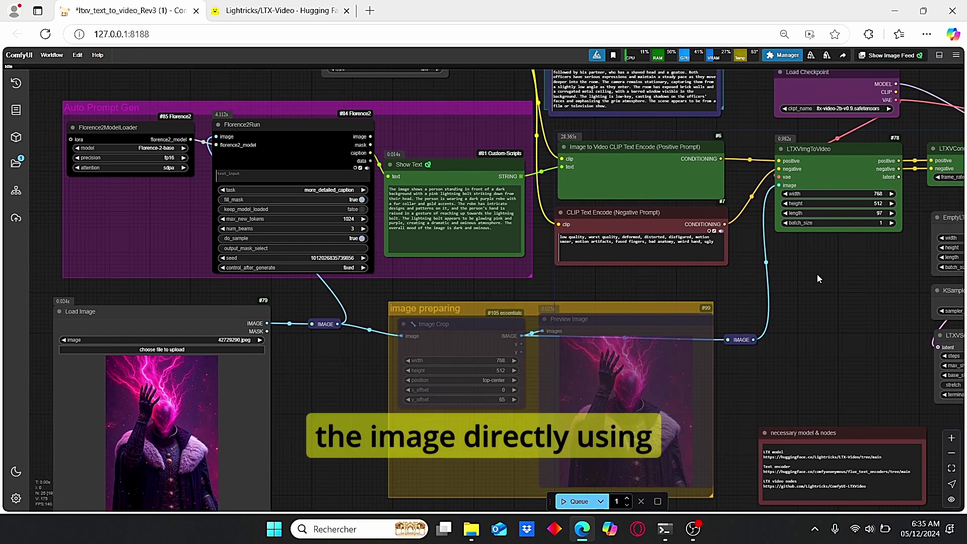
# Set the nodes of the image preparing group to Always so vertical images are cropped
pyautogui.scroll(3, 808, 322)
pyautogui.scroll(-3, 799, 331)
pyautogui.scroll(3, 398, 375)
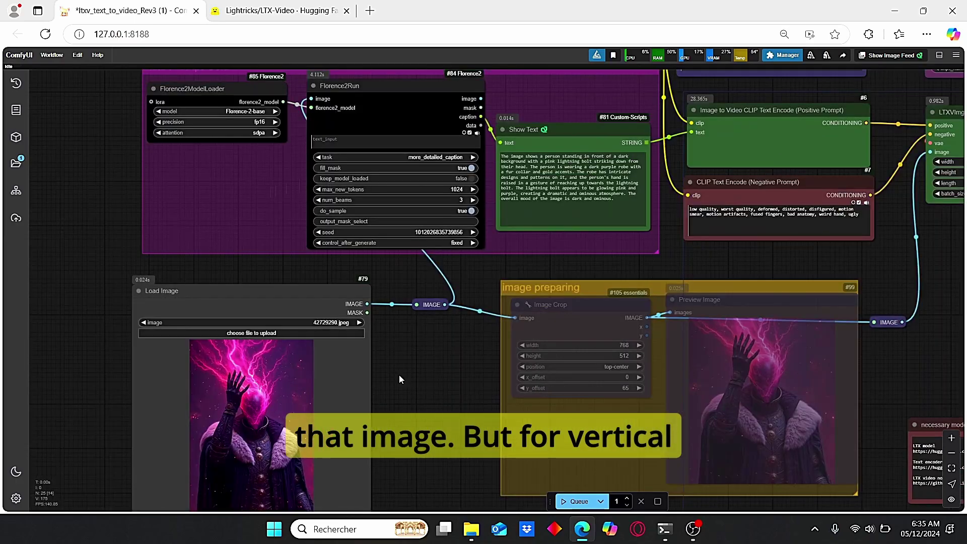
pyautogui.moveTo(416, 350); pyautogui.dragTo(363, 345)
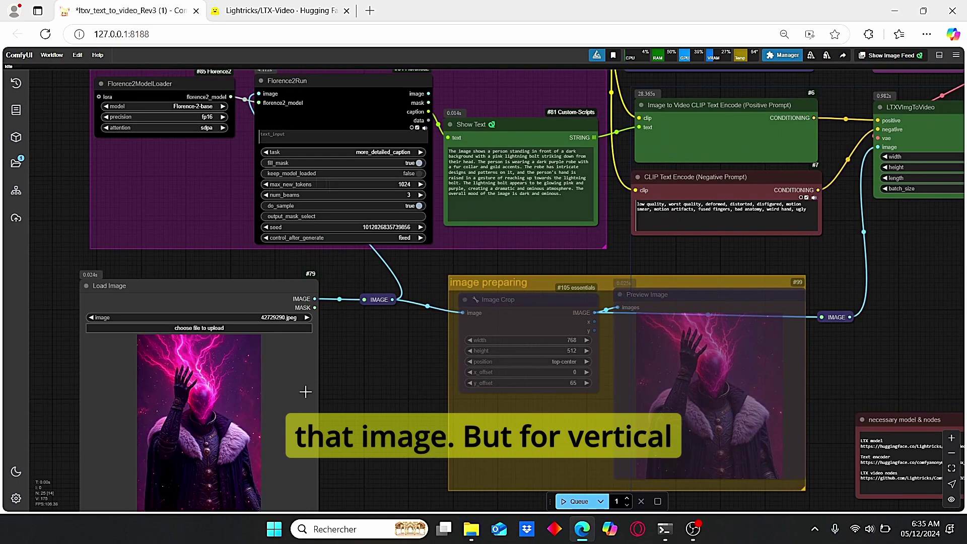
pyautogui.moveTo(371, 391); pyautogui.dragTo(366, 387)
pyautogui.scroll(2, 436, 412)
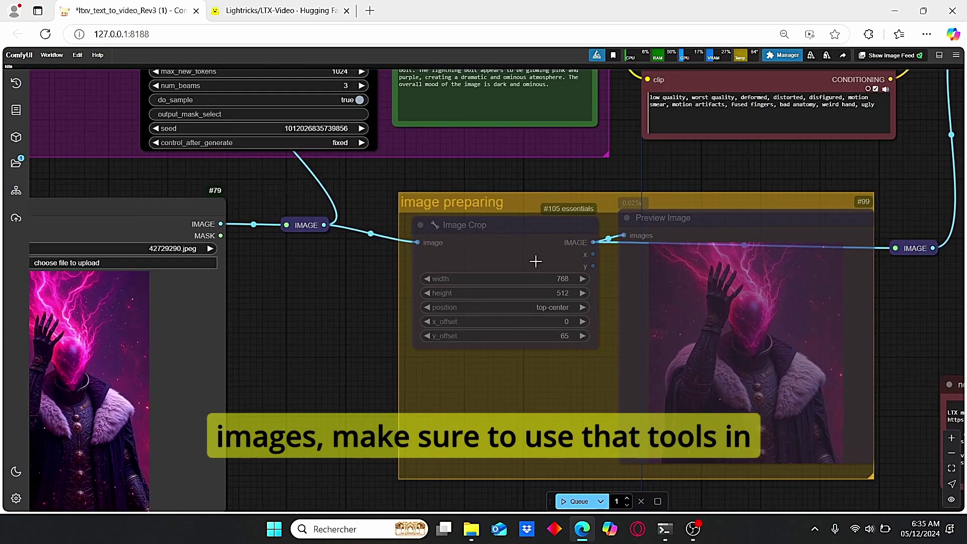
pyautogui.rightClick(561, 373)
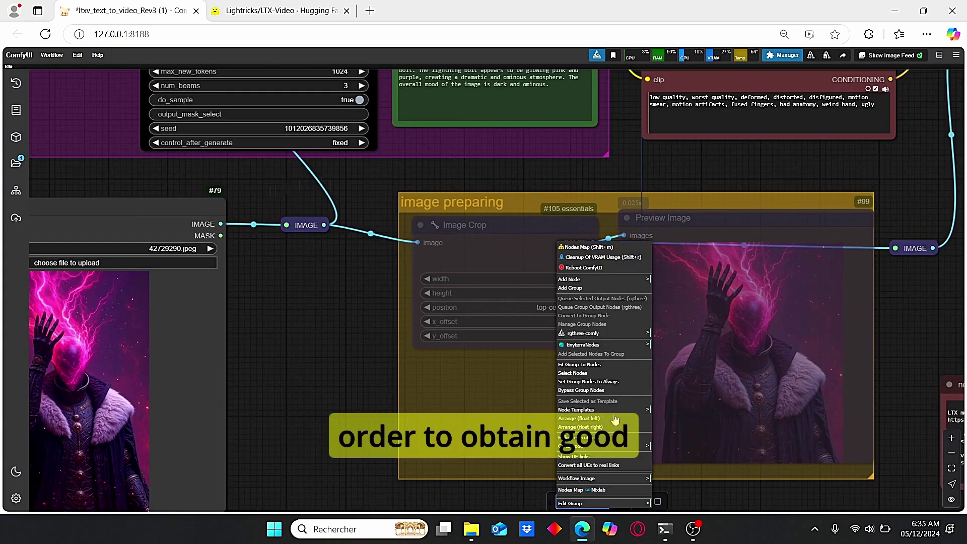
pyautogui.click(608, 381)
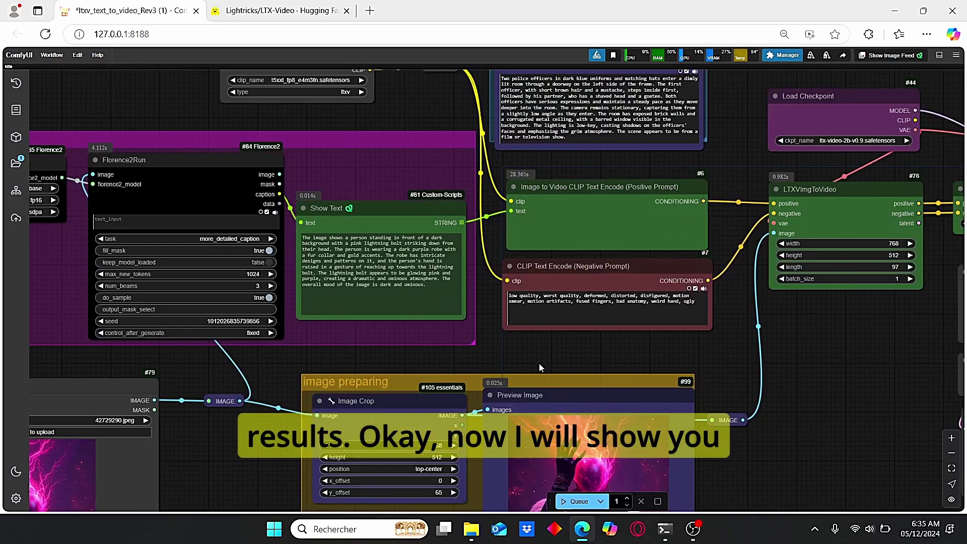
# Open the custom nodes list in ComfyUI Manager and search it for "ltx"
pyautogui.scroll(-1, 595, 350)
pyautogui.moveTo(575, 349); pyautogui.dragTo(654, 395)
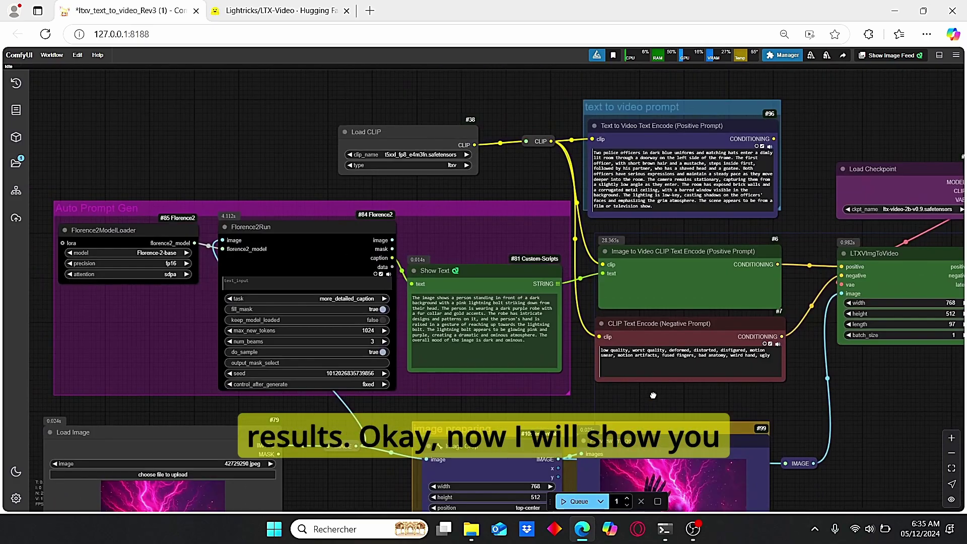
pyautogui.moveTo(507, 177); pyautogui.dragTo(410, 189)
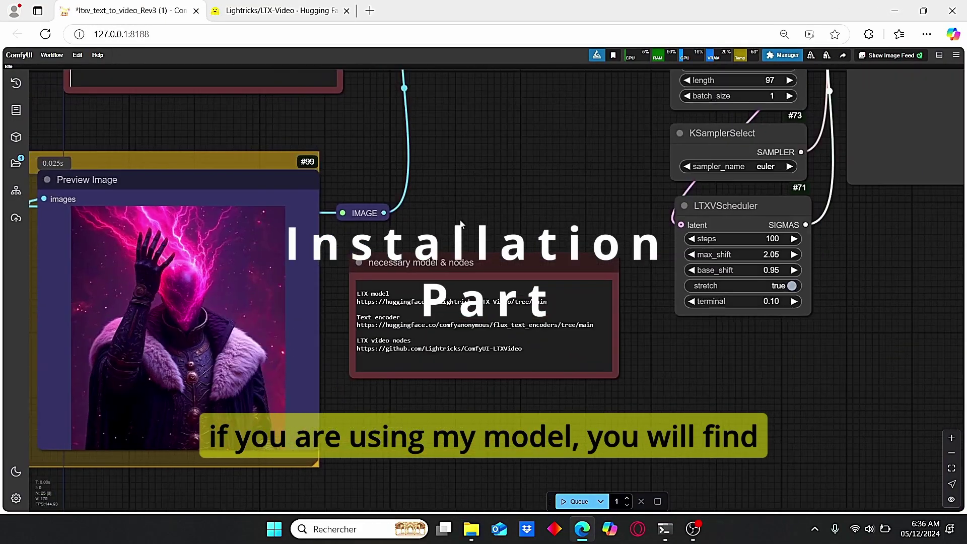
pyautogui.scroll(3, 461, 234)
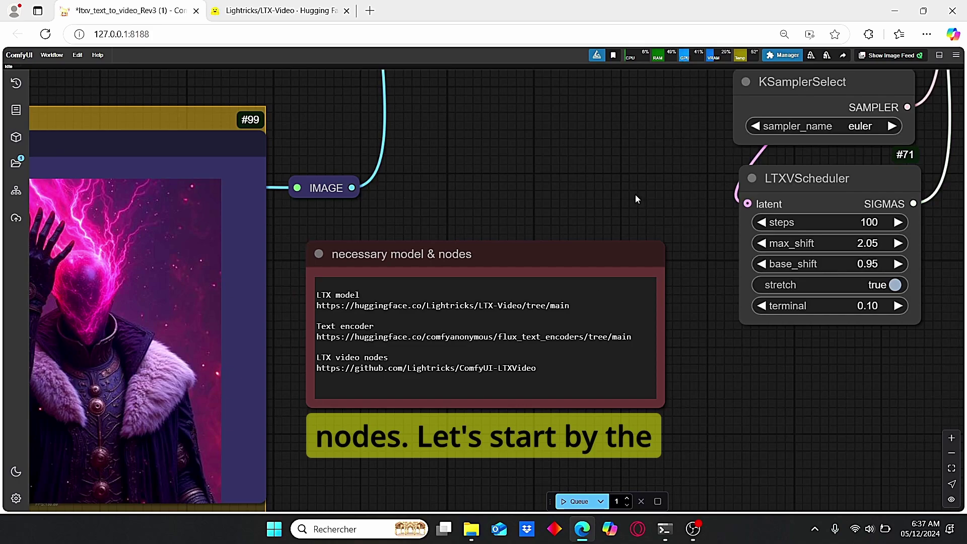
pyautogui.click(782, 55)
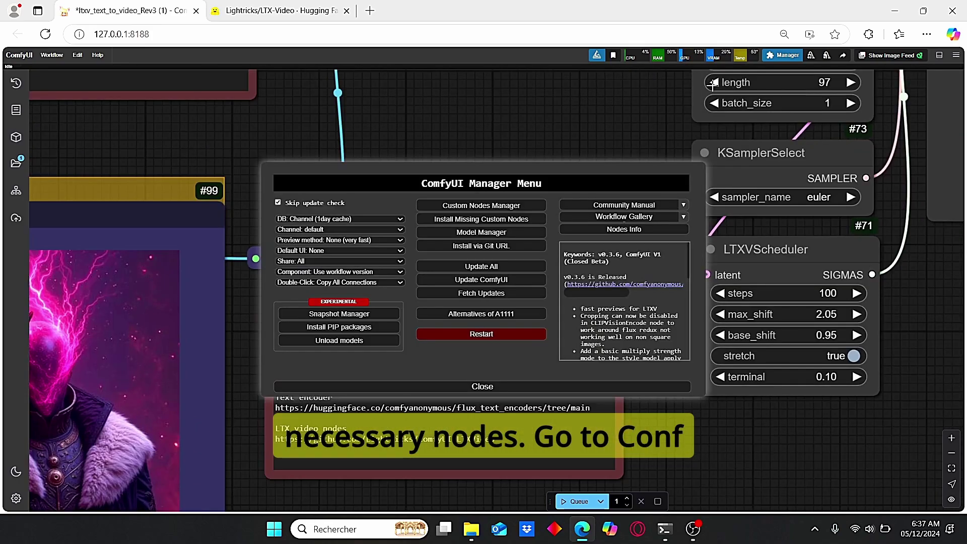
pyautogui.click(481, 205)
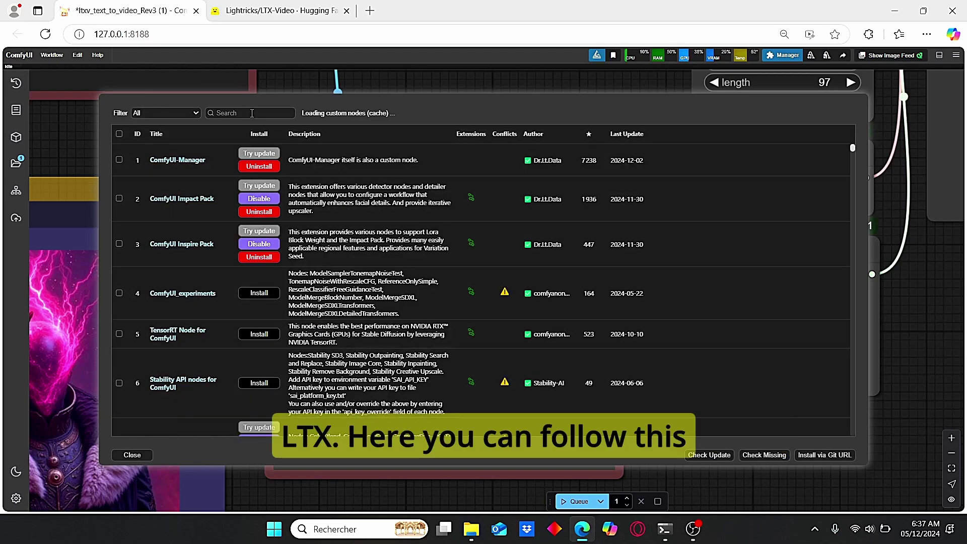
pyautogui.click(251, 112)
pyautogui.write('ltx')
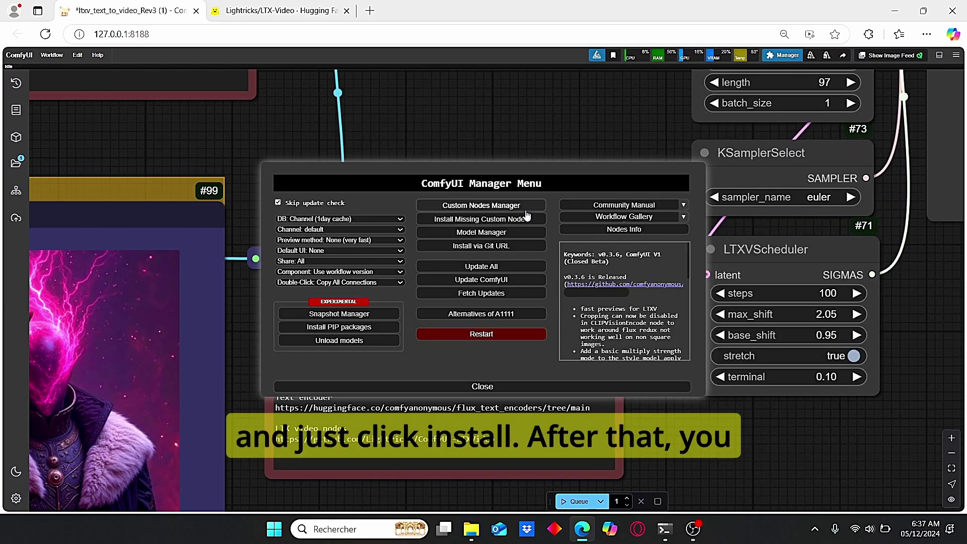
# Reopen the custom nodes list and search it for "flor" to locate the Florence2 nodes
pyautogui.click(438, 86)
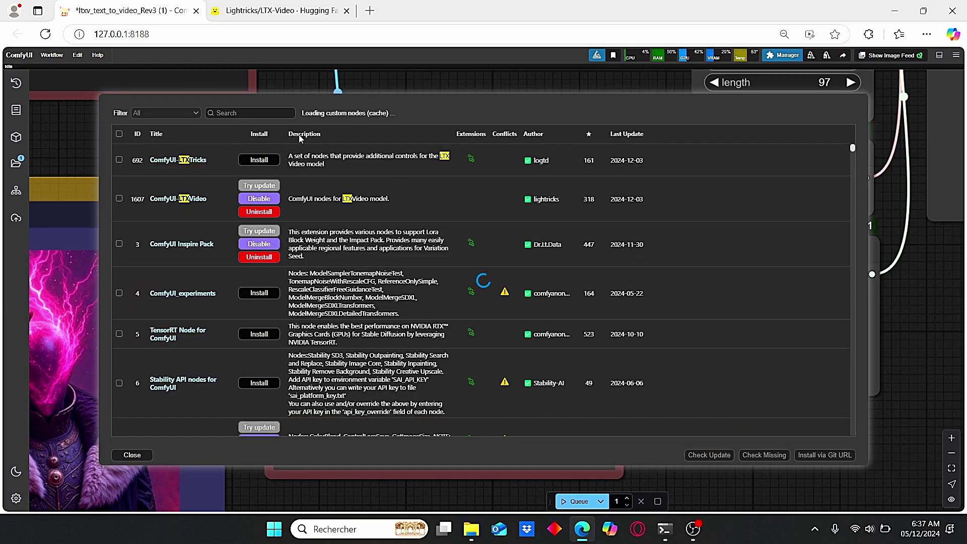
pyautogui.click(237, 113)
pyautogui.write('flom')
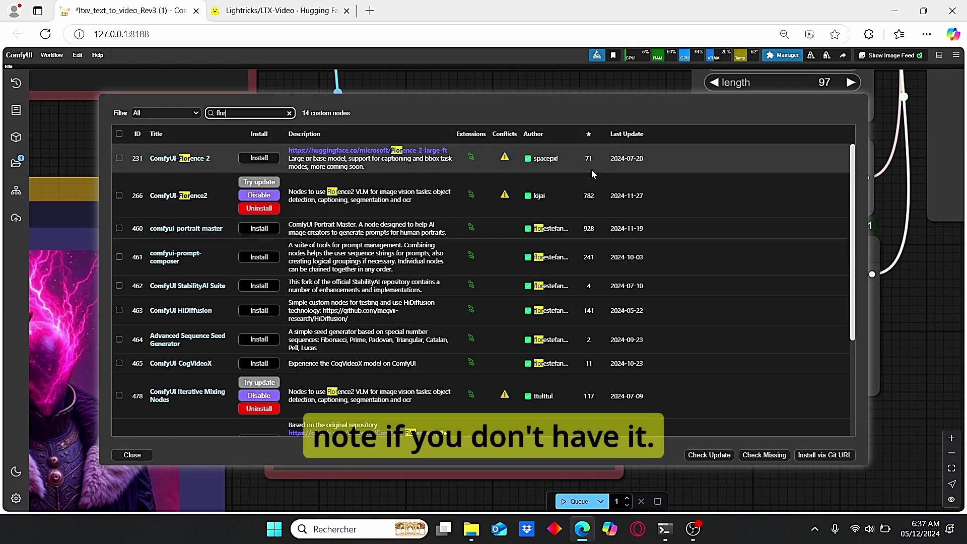
pyautogui.press('BackSpace')
pyautogui.write('r')
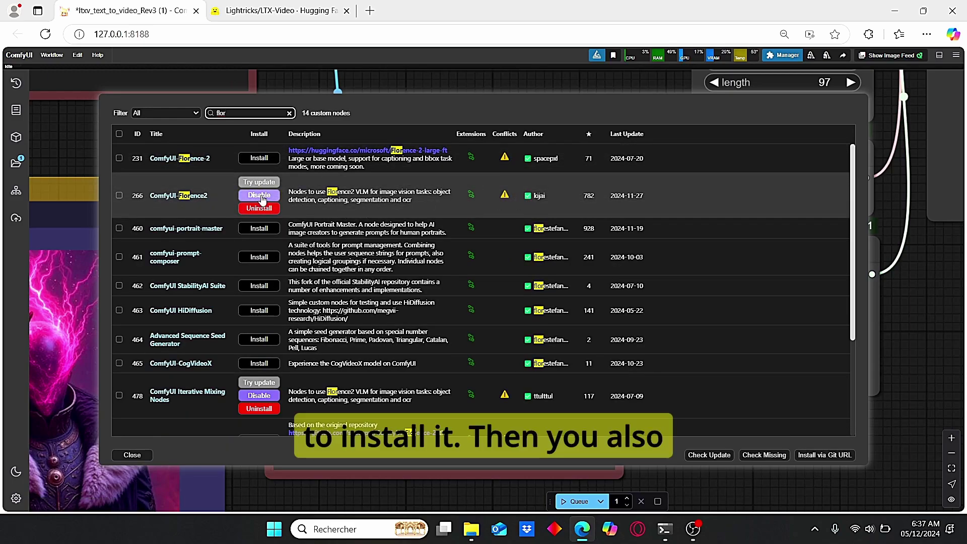
# Replace the custom node search with "video" and close the ComfyUI Manager when finished
pyautogui.click(289, 113)
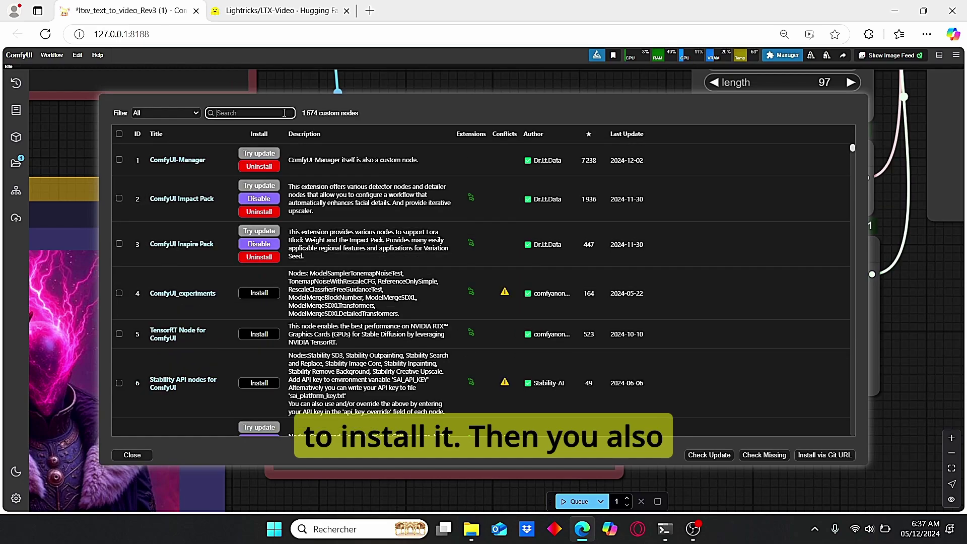
pyautogui.write('video')
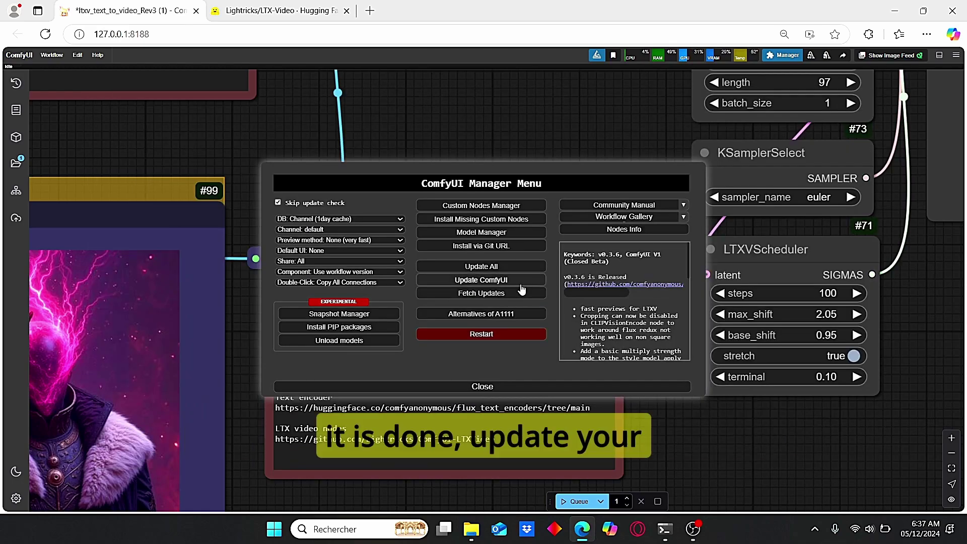
pyautogui.click(536, 387)
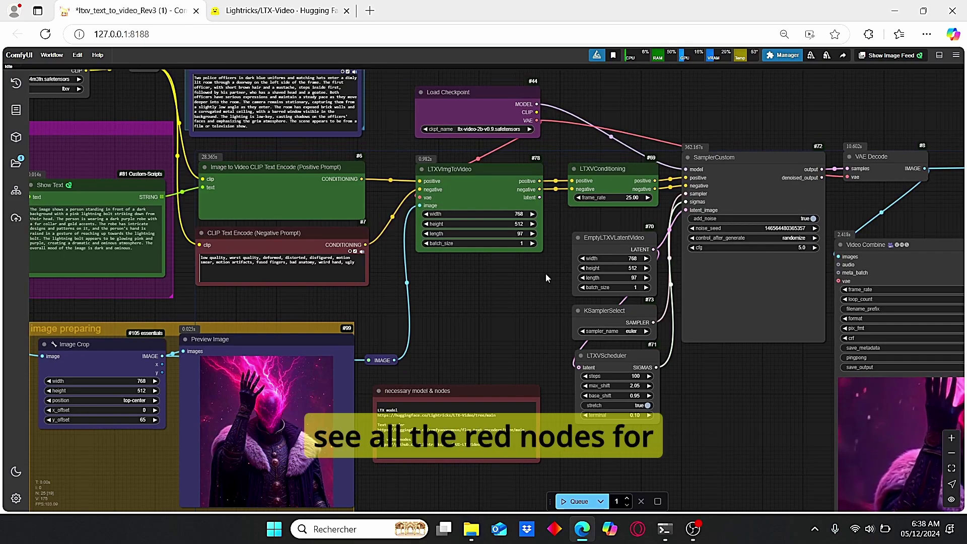
# Switch to the LTX-Video page on Hugging Face and browse the repository's model files
pyautogui.scroll(2, 508, 391)
pyautogui.click(503, 393)
pyautogui.click(279, 10)
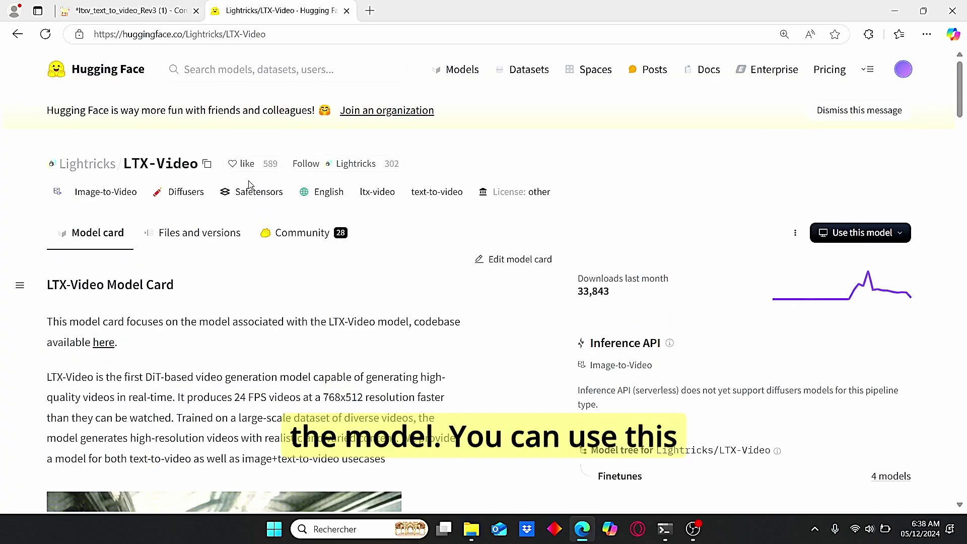
pyautogui.click(208, 234)
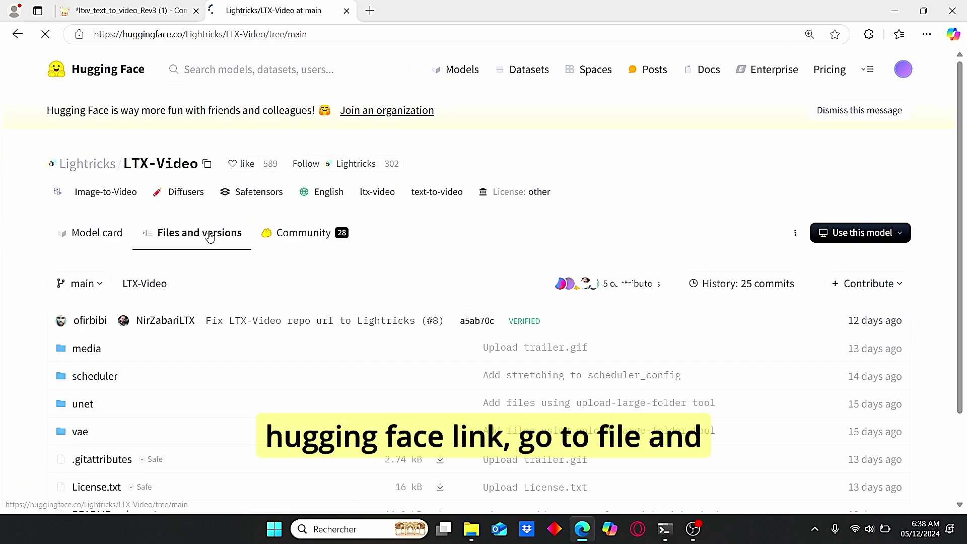
pyautogui.scroll(-2, 218, 247)
pyautogui.scroll(-1, 218, 247)
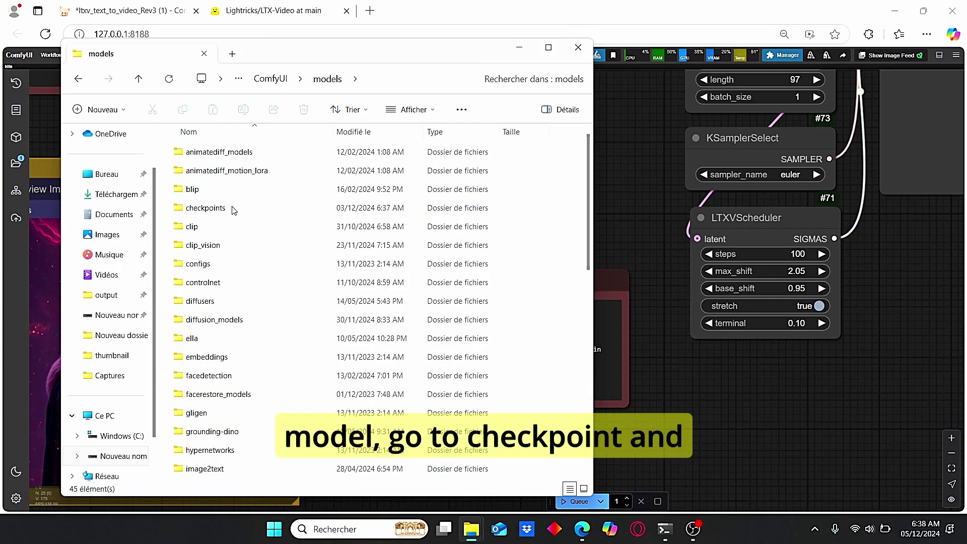
# In File Explorer, open the checkpoints folder inside ComfyUI's models folder and look through the other model subfolders
pyautogui.doubleClick(205, 208)
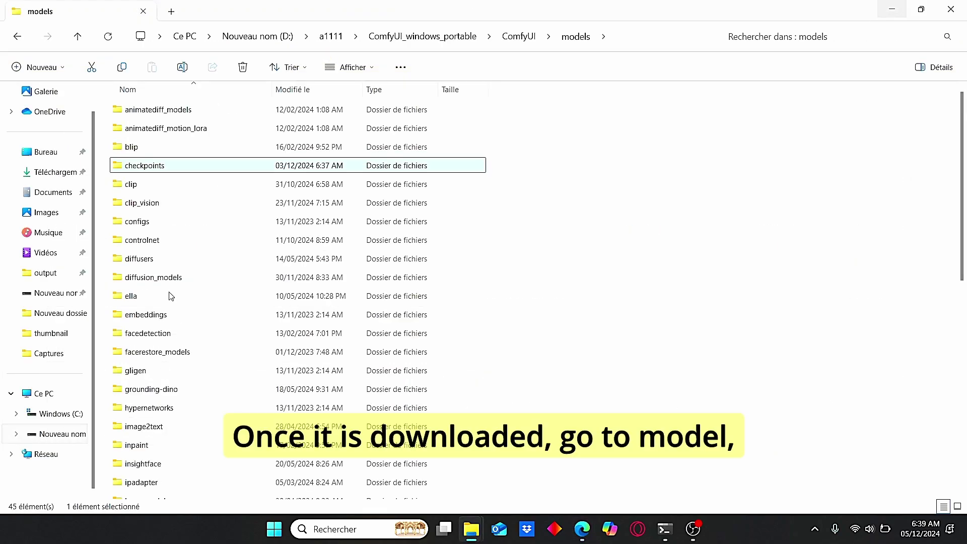
pyautogui.click(175, 279)
pyautogui.scroll(-8, 175, 278)
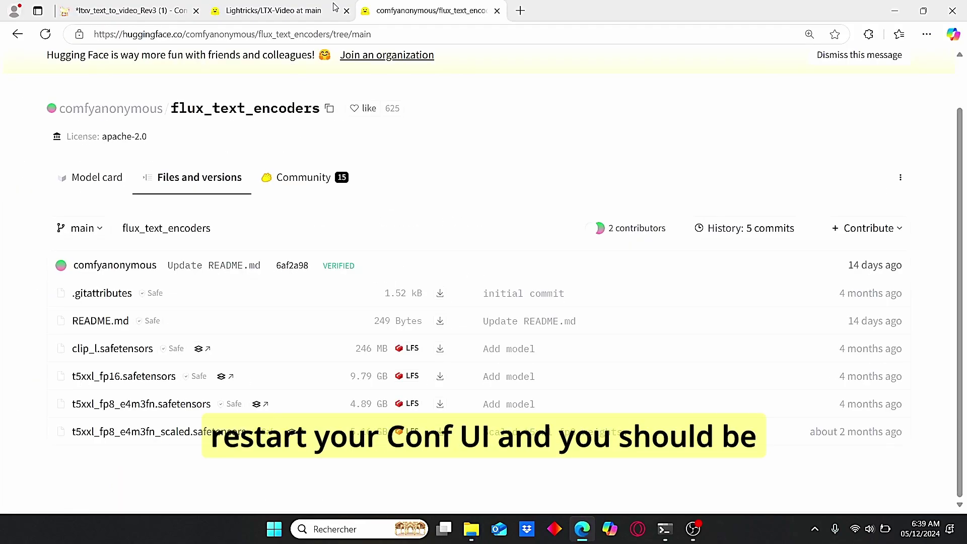
# Return to the ComfyUI workflow in the browser and review its prompt, conditioning, sampler and video output nodes
pyautogui.click(138, 5)
pyautogui.scroll(-3, 707, 277)
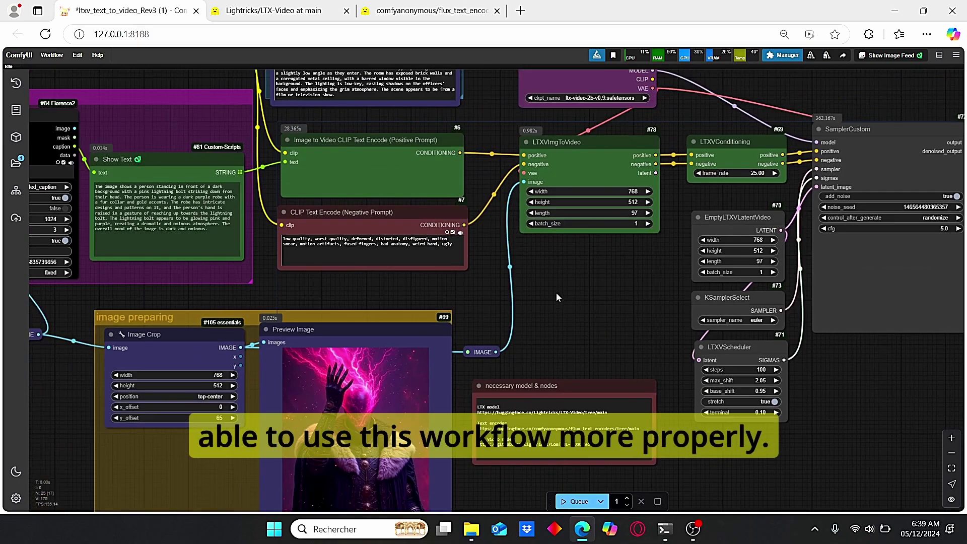
pyautogui.scroll(-2, 579, 297)
pyautogui.moveTo(592, 302); pyautogui.dragTo(515, 288)
pyautogui.scroll(2, 539, 277)
pyautogui.scroll(-1, 545, 277)
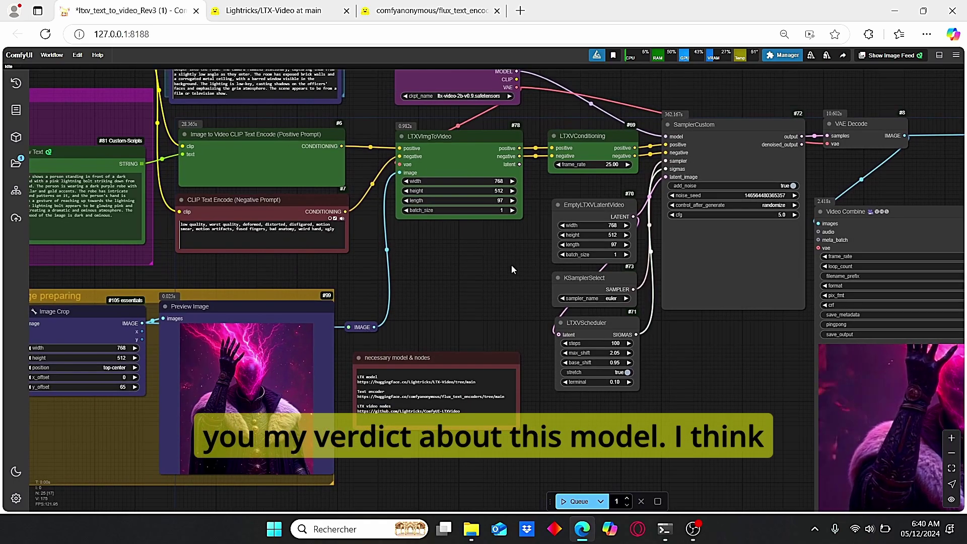
pyautogui.moveTo(448, 302); pyautogui.dragTo(515, 330)
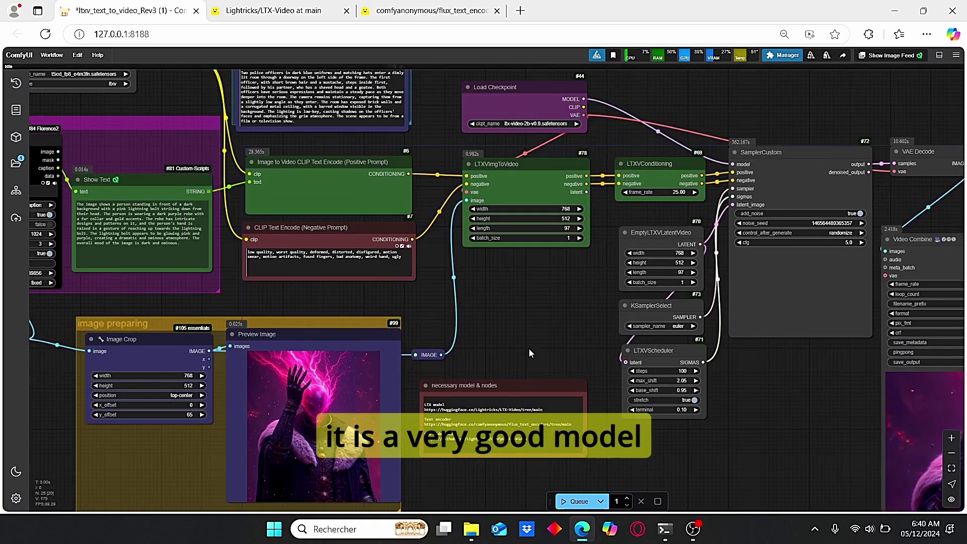
pyautogui.moveTo(549, 375); pyautogui.dragTo(488, 339)
pyautogui.moveTo(677, 432); pyautogui.dragTo(656, 400)
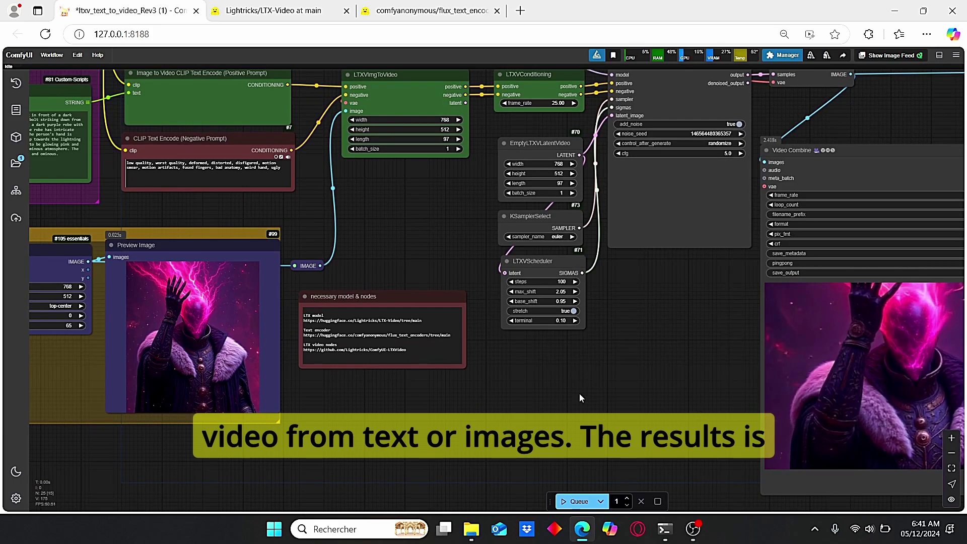
# Make the Preview Image node slightly narrower so it fits inside the image preparing group
pyautogui.scroll(1, 579, 394)
pyautogui.moveTo(326, 409); pyautogui.dragTo(404, 425)
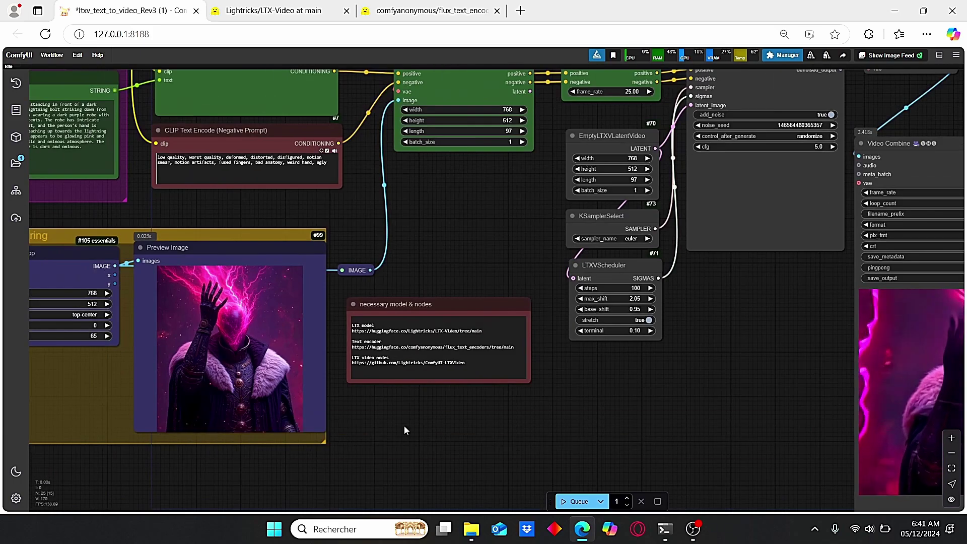
pyautogui.moveTo(323, 425); pyautogui.dragTo(307, 431)
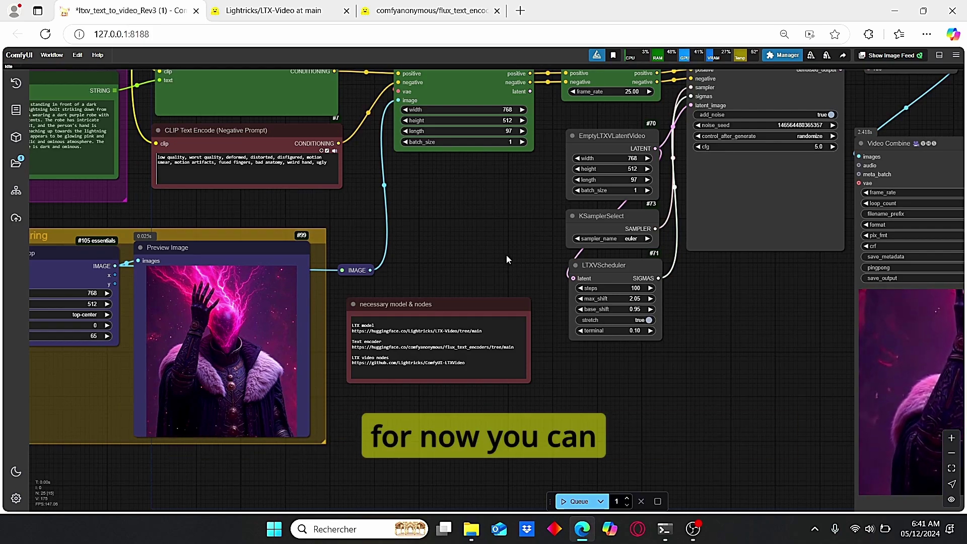
# Examine the generated video in the Video Combine node and the sampling nodes that feed it
pyautogui.moveTo(502, 252); pyautogui.dragTo(538, 301)
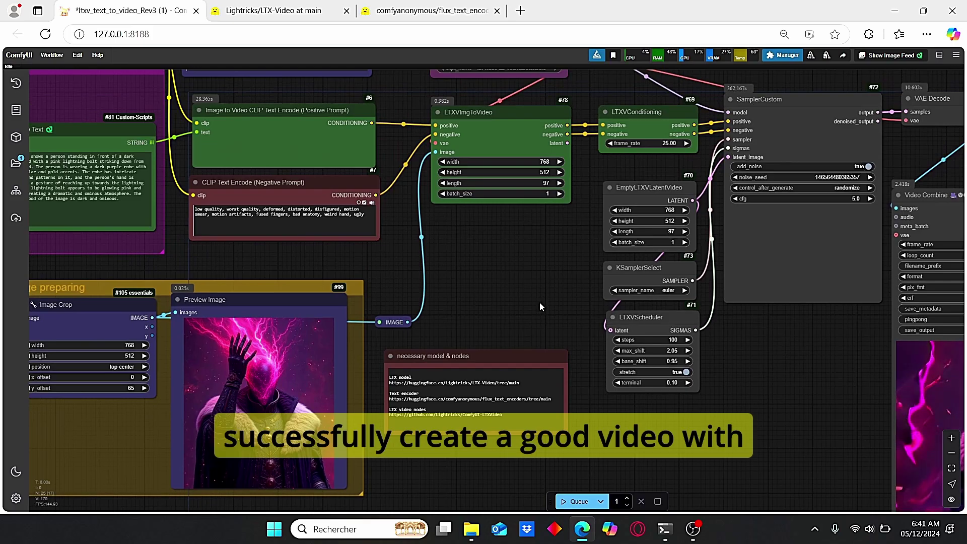
pyautogui.moveTo(866, 444); pyautogui.dragTo(715, 369)
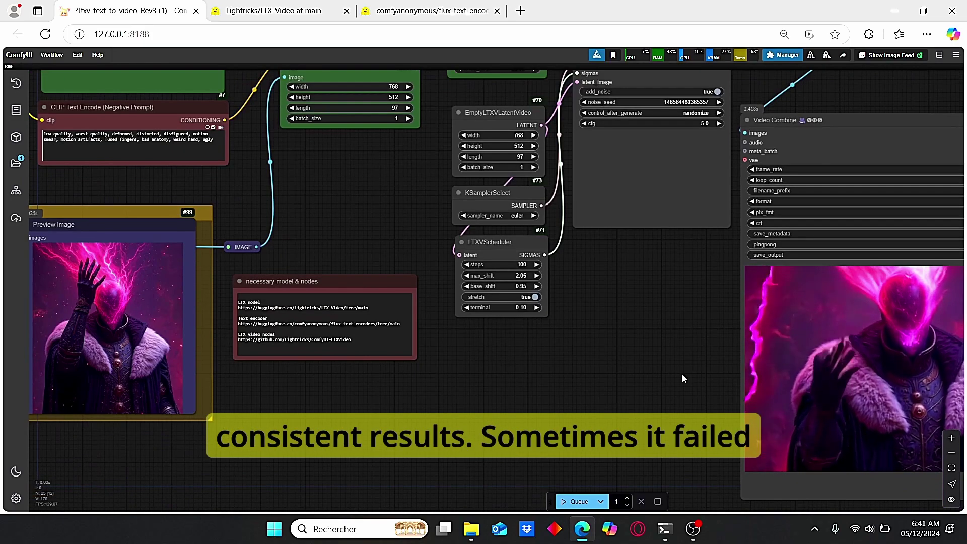
pyautogui.moveTo(317, 244); pyautogui.dragTo(503, 301)
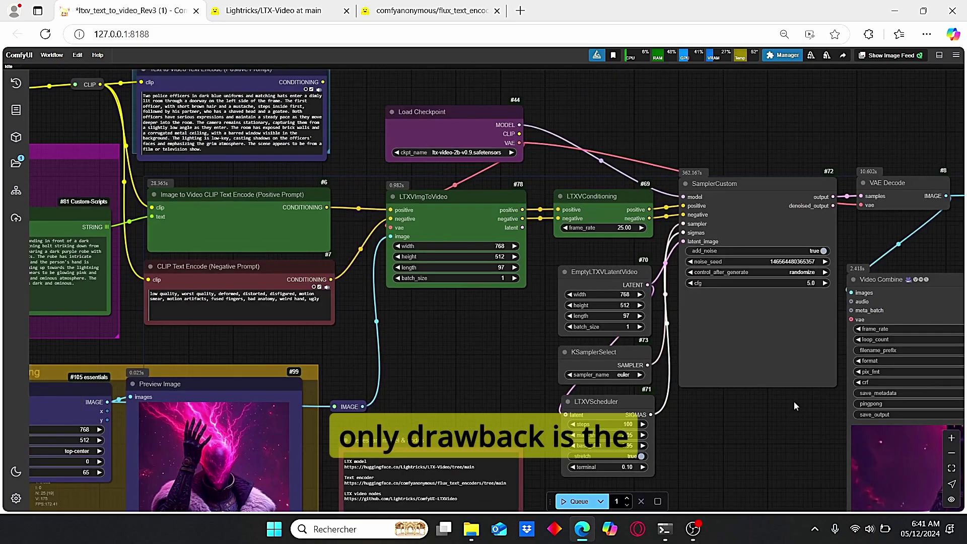
pyautogui.moveTo(794, 401); pyautogui.dragTo(483, 239)
pyautogui.scroll(2, 662, 401)
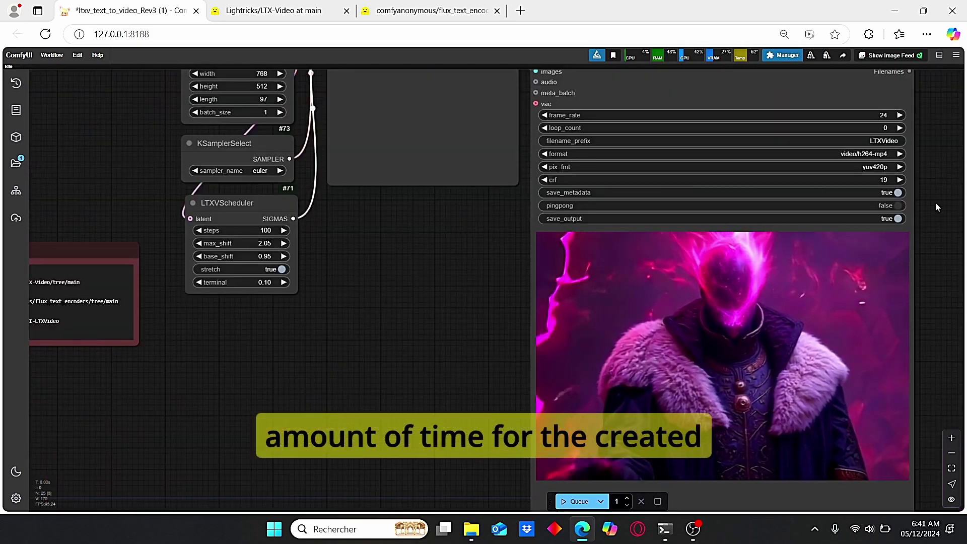
pyautogui.moveTo(713, 337)
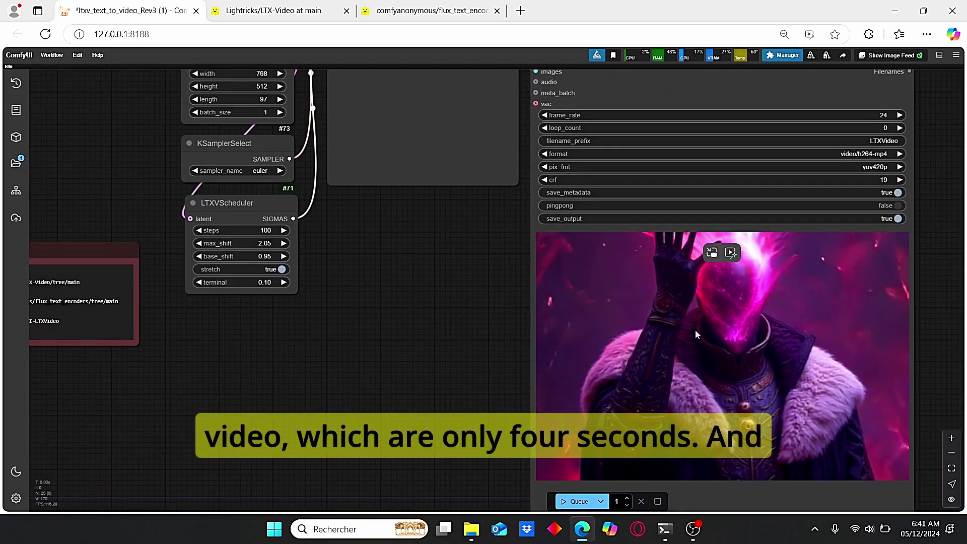
pyautogui.scroll(-2, 696, 329)
pyautogui.moveTo(429, 334); pyautogui.dragTo(486, 409)
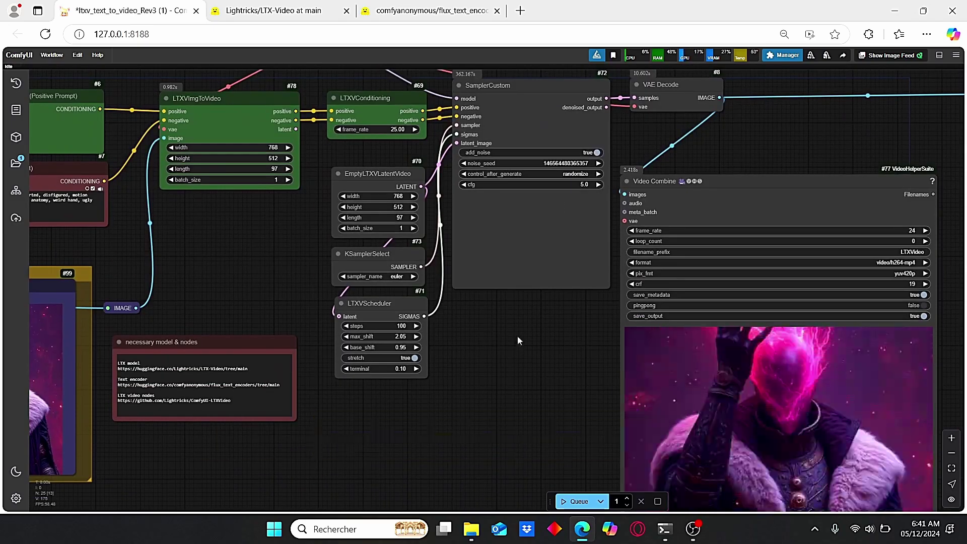
pyautogui.moveTo(492, 341); pyautogui.dragTo(506, 397)
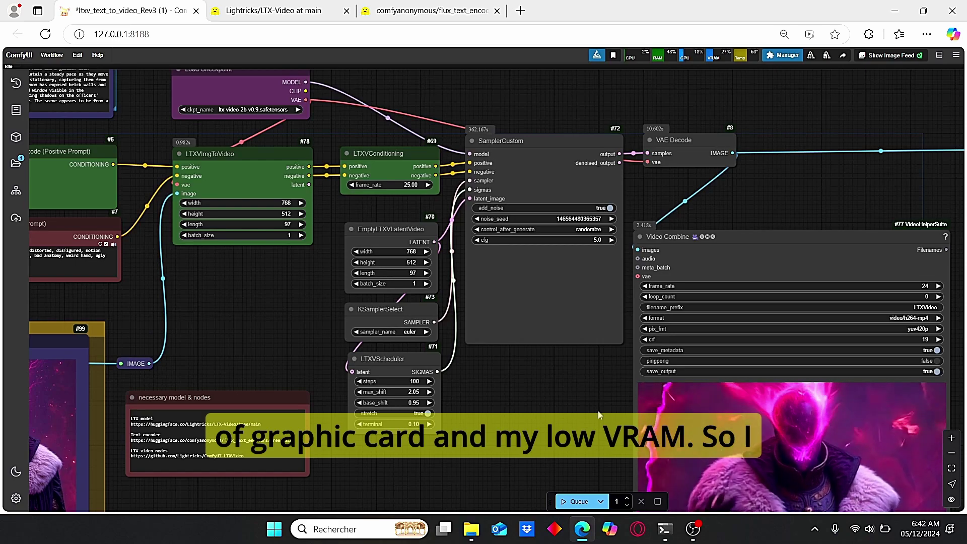
# Move the SamplerCustom node slightly higher and the Video Combine node up closer beneath VAE Decode
pyautogui.scroll(2, 467, 213)
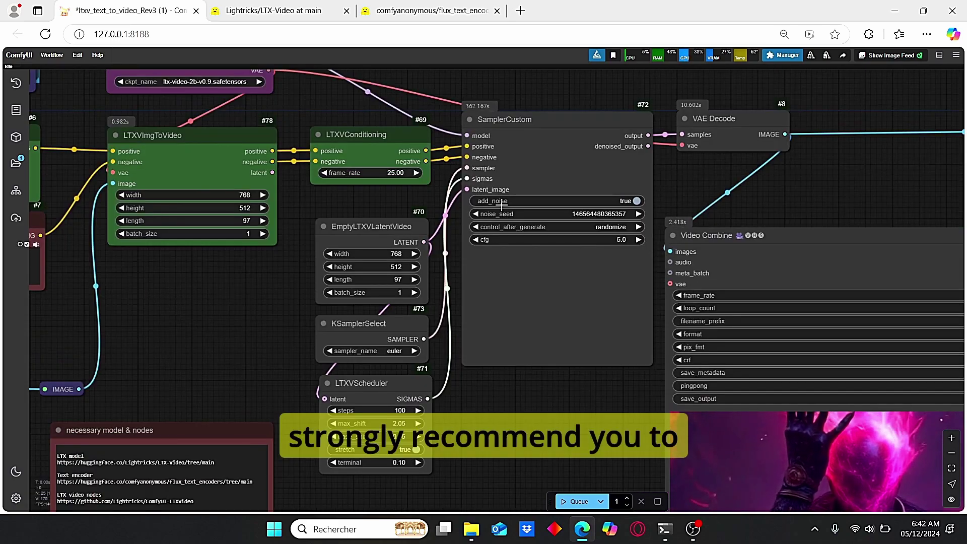
pyautogui.scroll(-2, 500, 205)
pyautogui.moveTo(527, 169); pyautogui.dragTo(537, 122)
pyautogui.moveTo(574, 360); pyautogui.dragTo(564, 408)
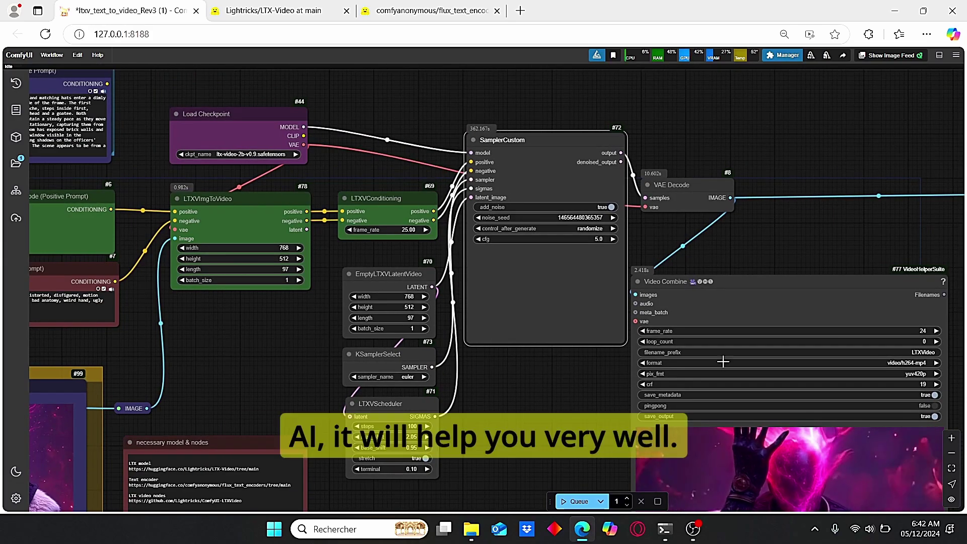
pyautogui.moveTo(775, 284); pyautogui.dragTo(789, 241)
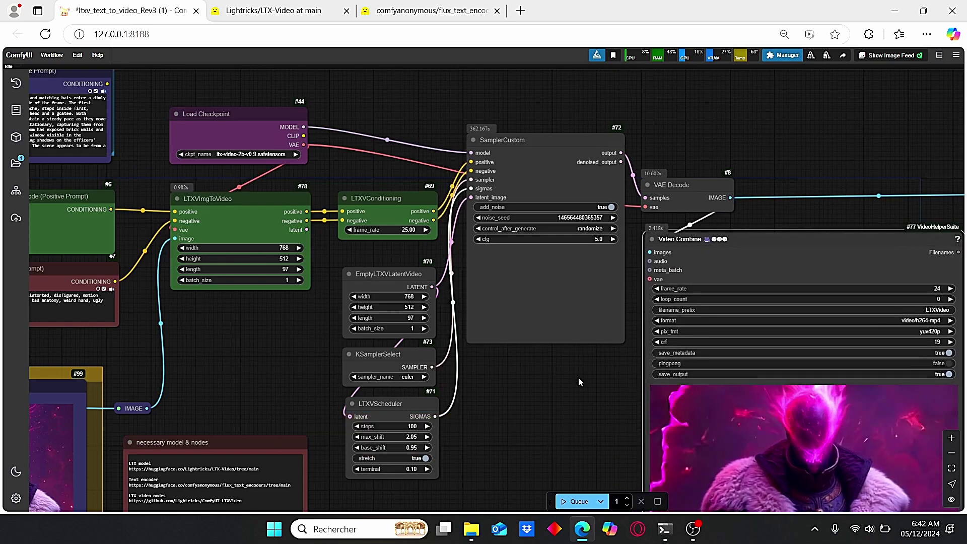